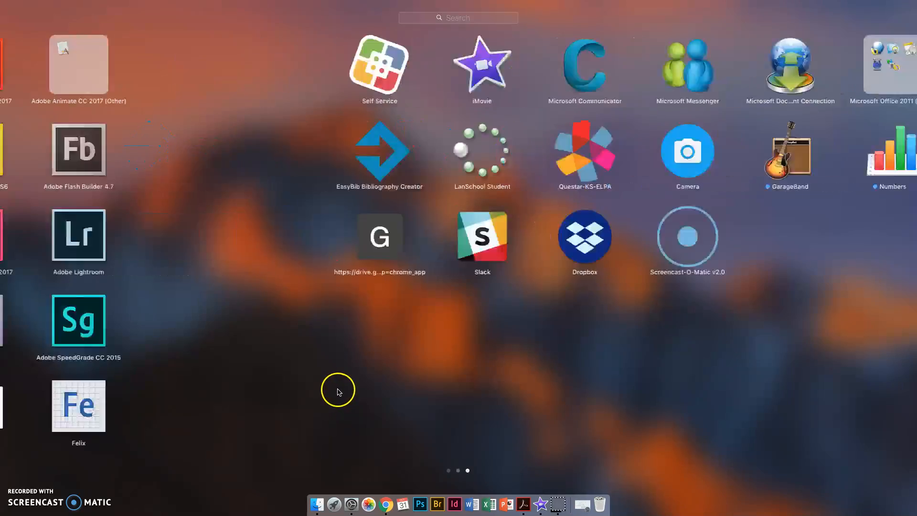
Launch iMovie from the installed applications.
scroll(338, 392, right, 2)
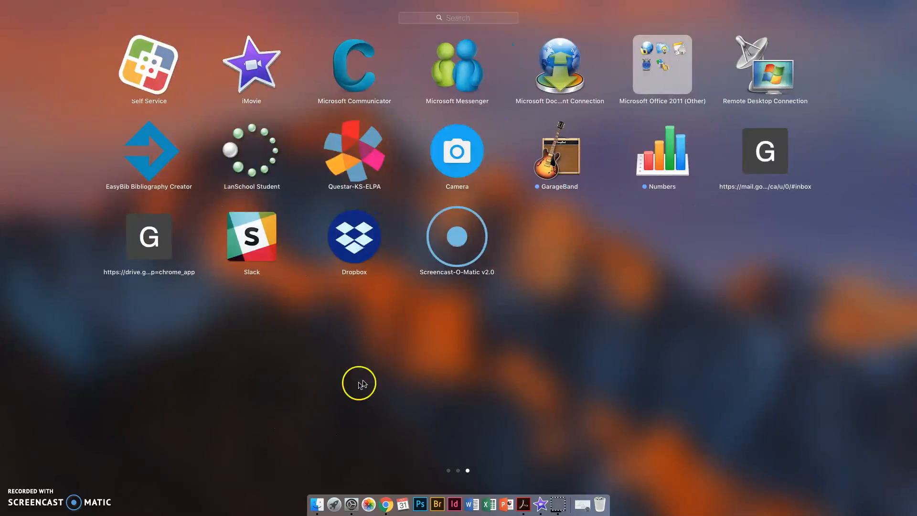
click(251, 75)
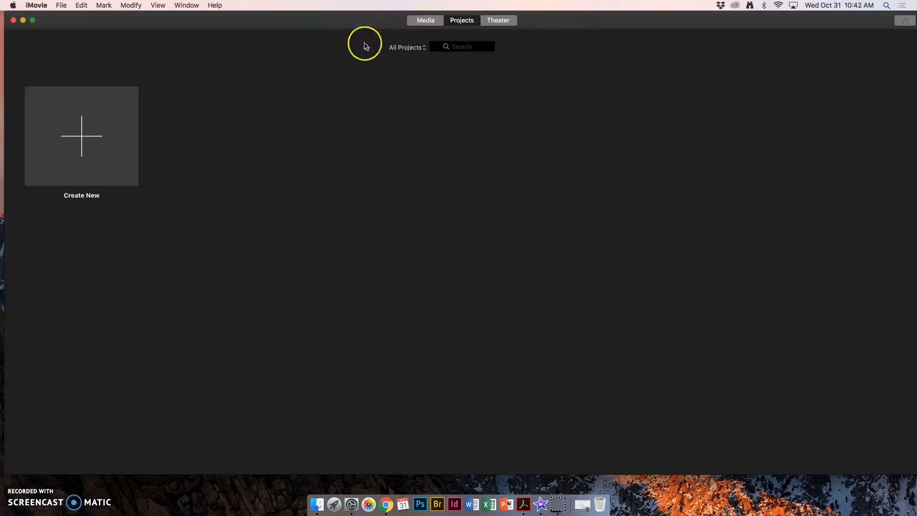
Look through the Media, Projects and Theater views, collapsing the iMovie Library list in Media.
click(426, 21)
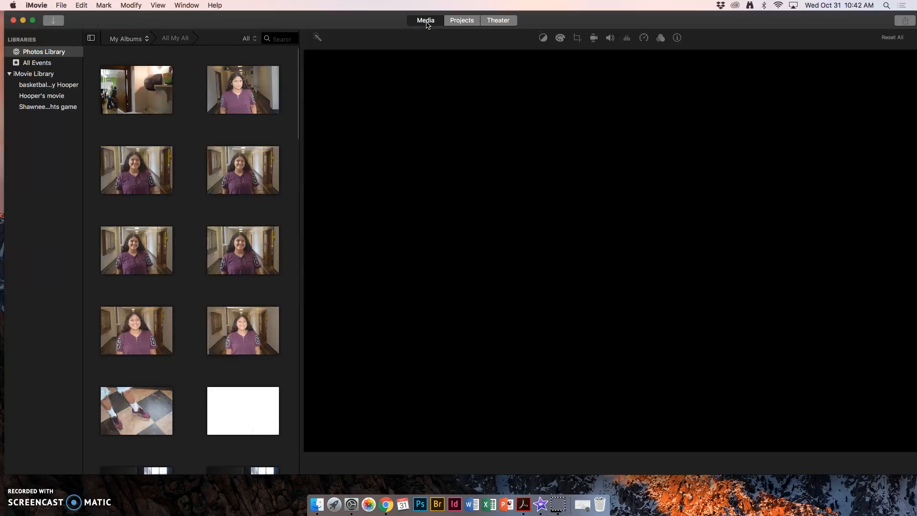
click(10, 74)
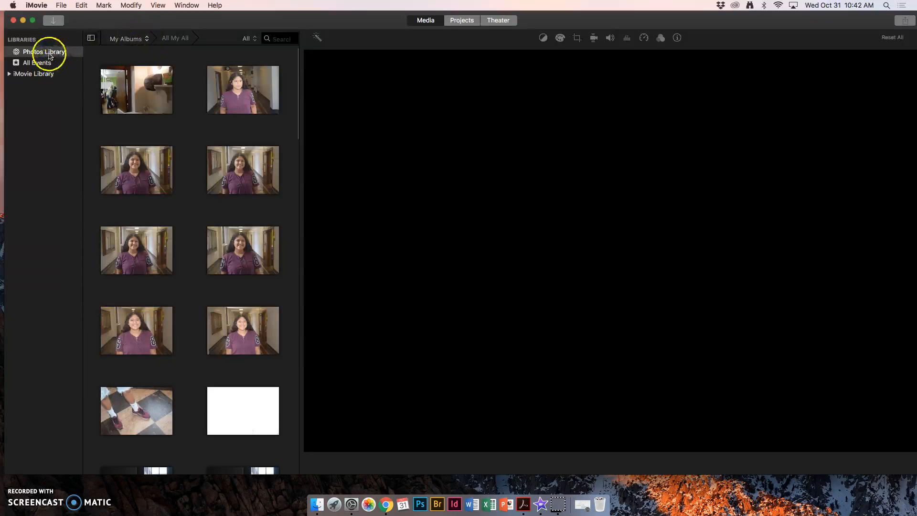
click(462, 20)
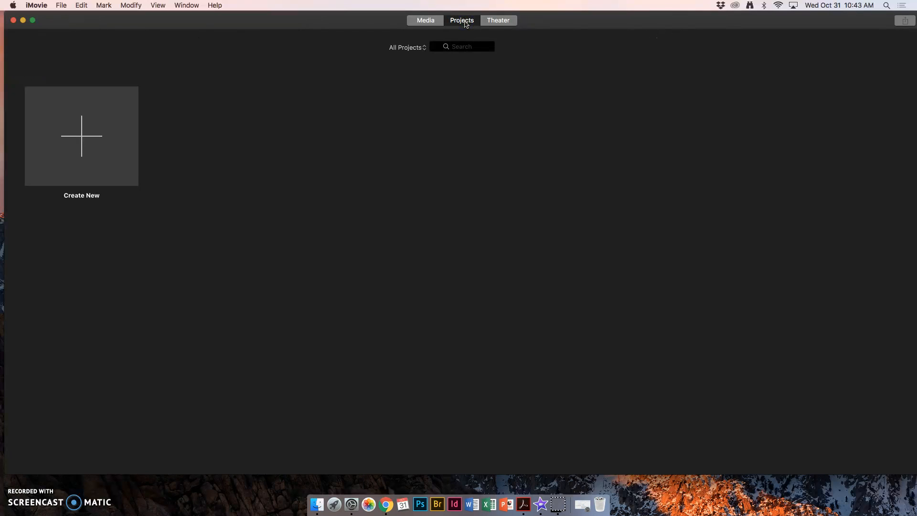
click(492, 25)
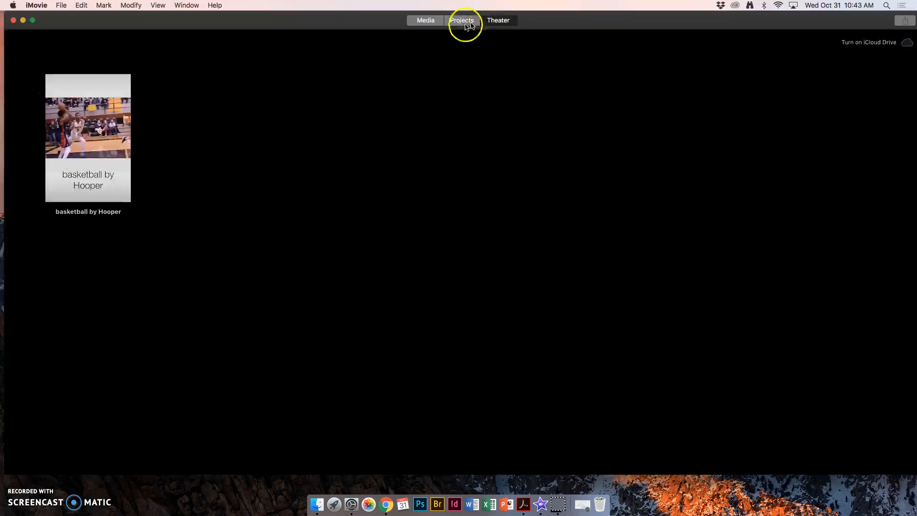
Create a new Movie project and preview the first photo in the Photos Library.
click(466, 25)
click(85, 140)
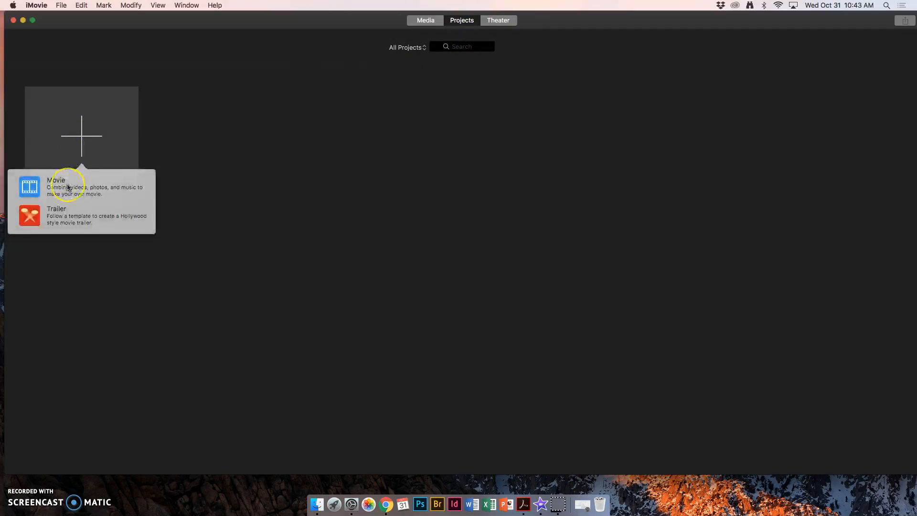
click(68, 187)
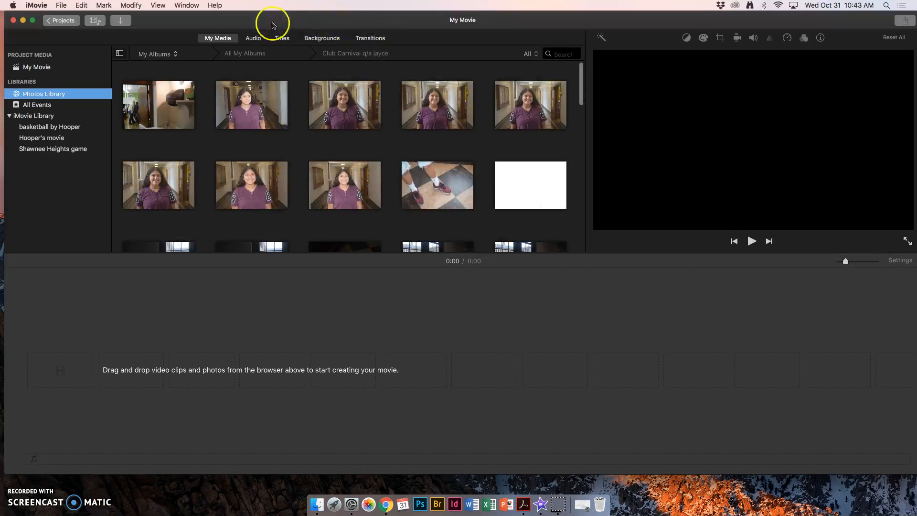
drag(279, 21, 281, 21)
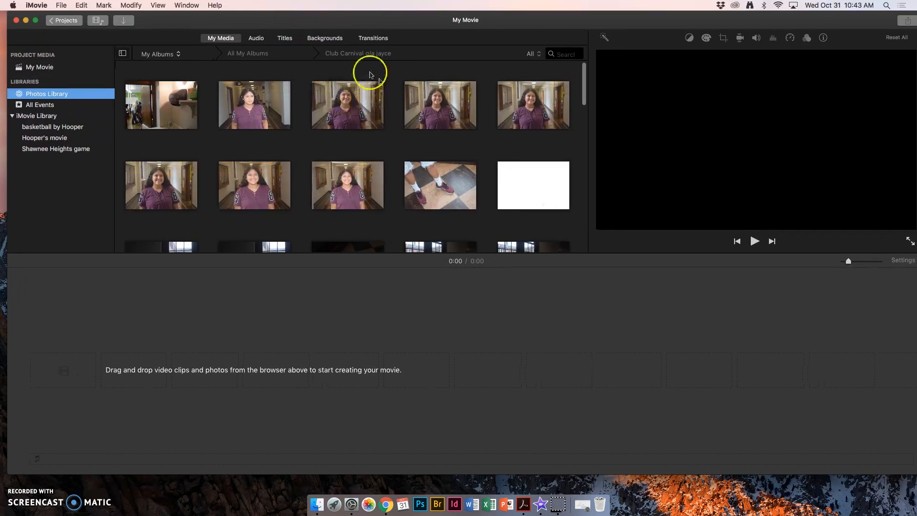
click(147, 136)
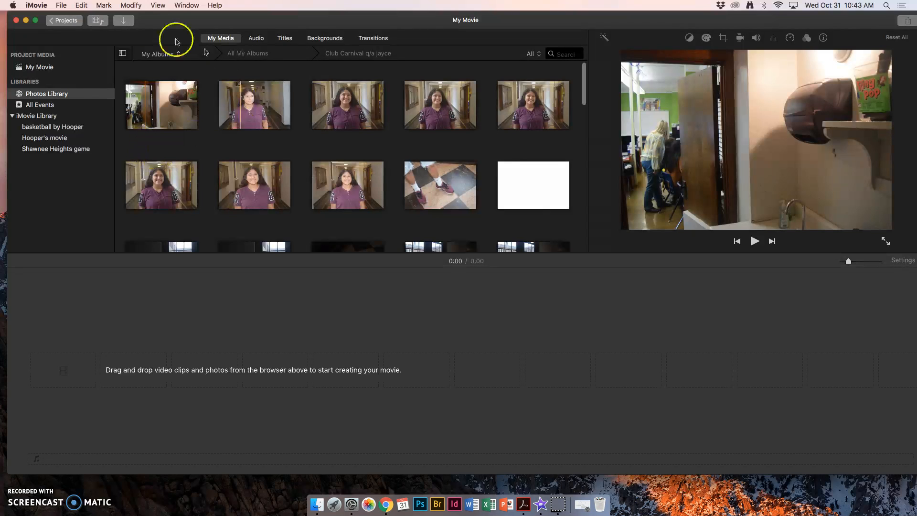
Start a media import and expand the Wolfes submit folder on the Desktop.
click(124, 25)
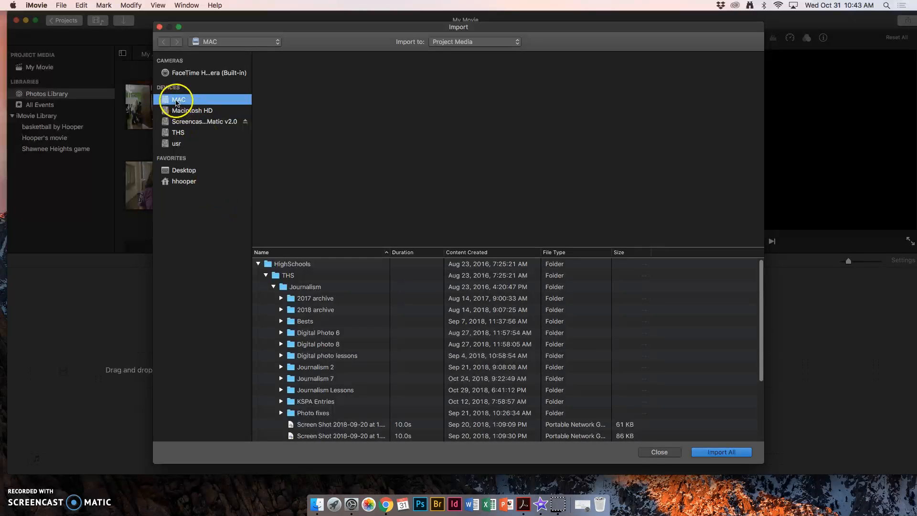
click(258, 264)
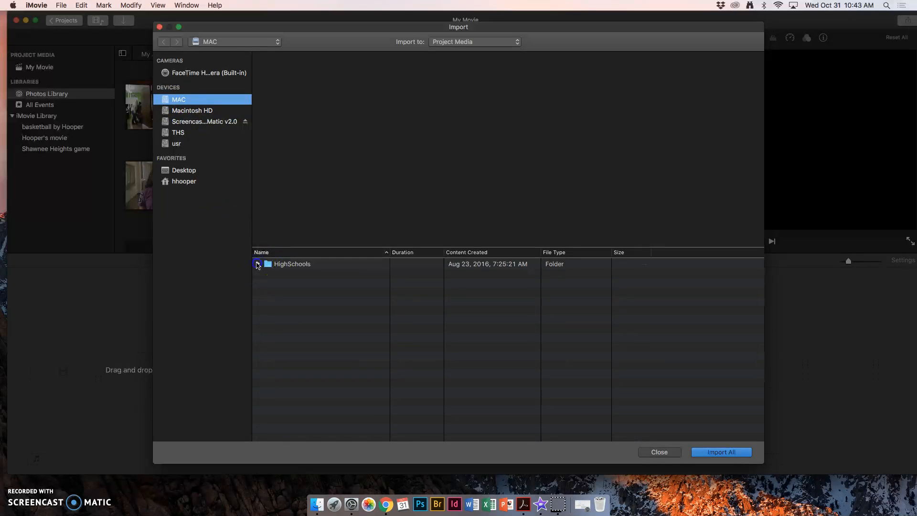
click(257, 264)
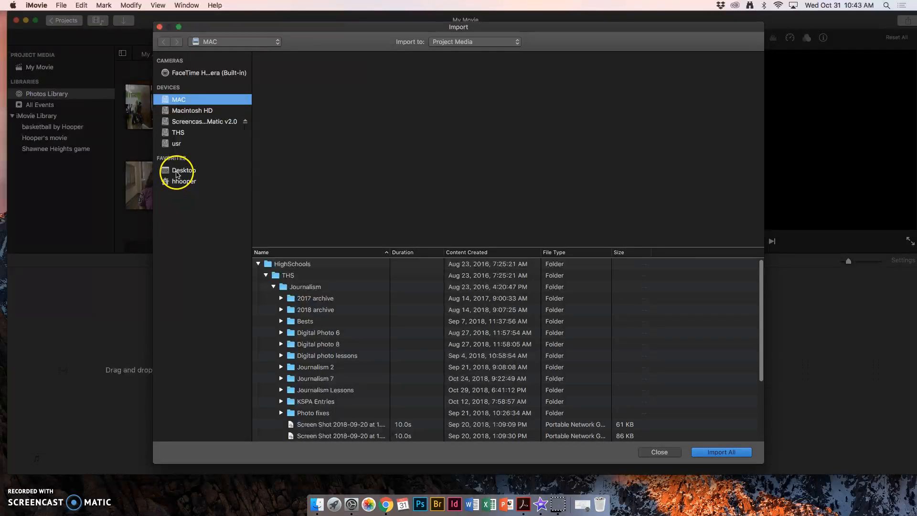
click(177, 171)
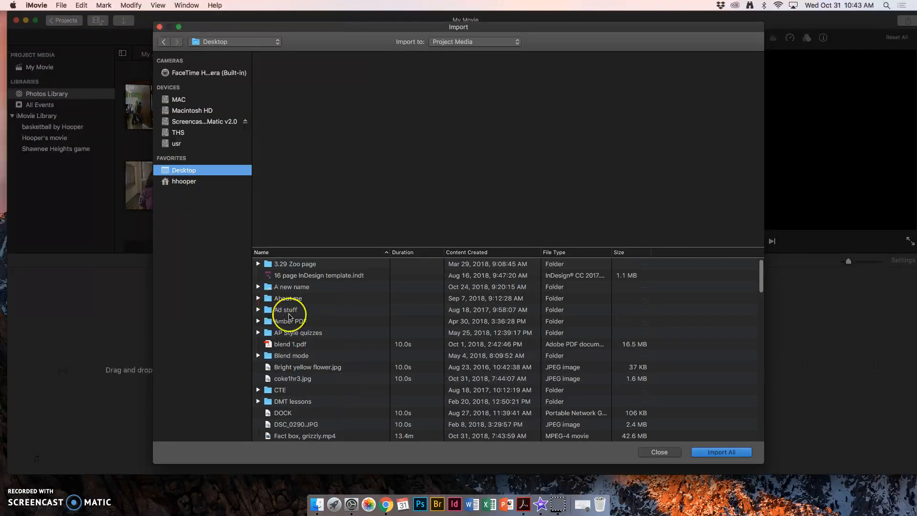
scroll(323, 334, down, 15)
scroll(323, 337, down, 5)
scroll(325, 338, down, 1)
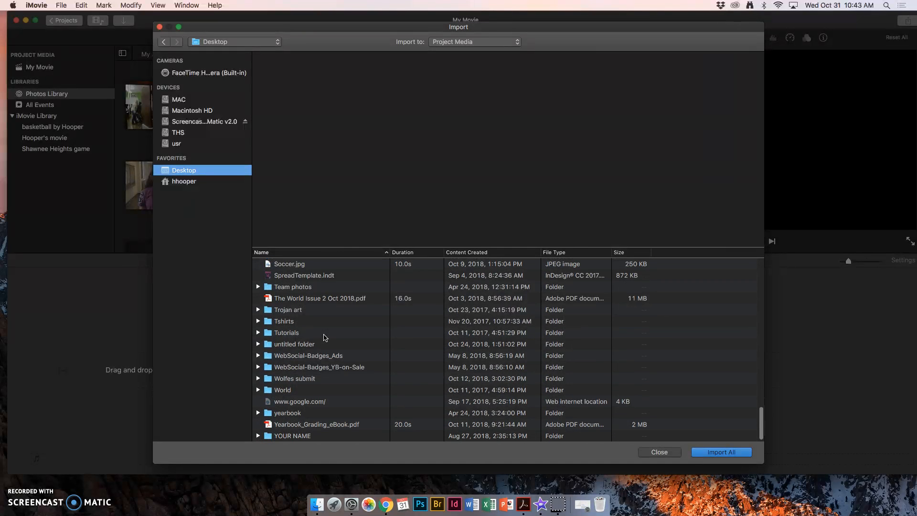
click(291, 380)
click(258, 378)
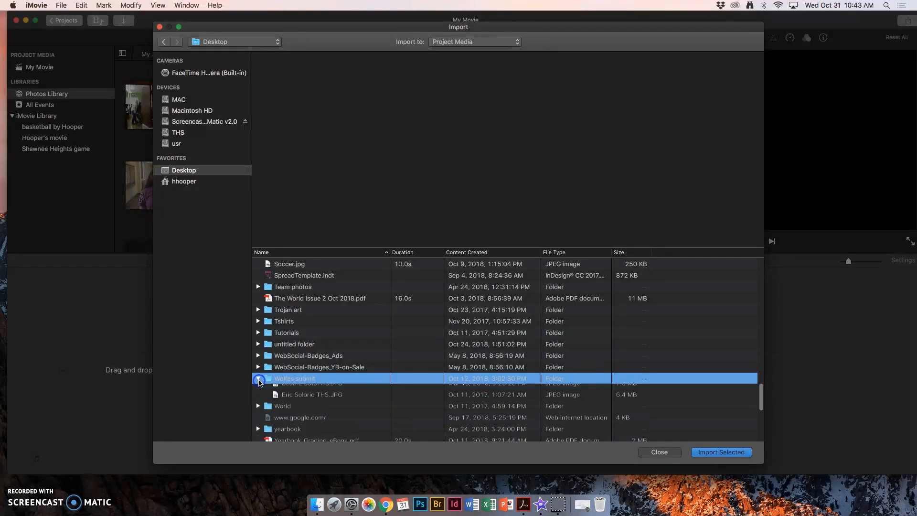
scroll(260, 372, down, 3)
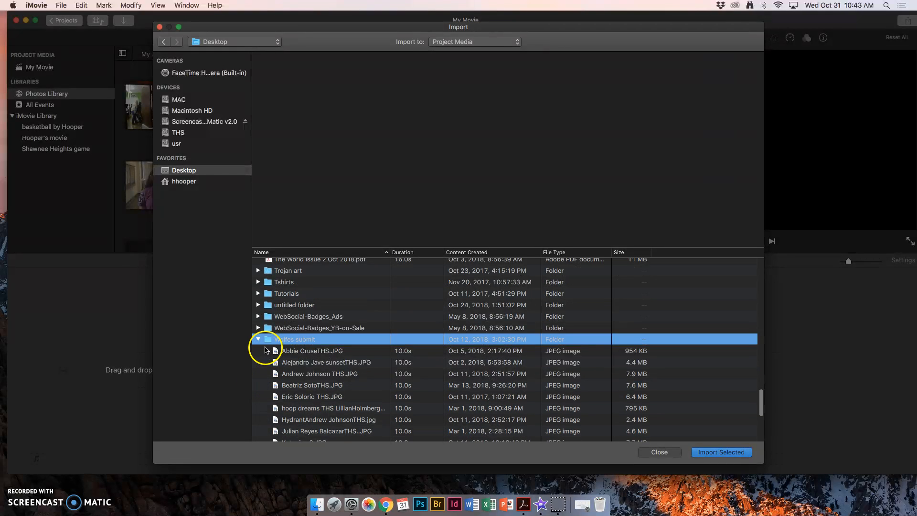
Import the folder's first ten photos plus the Trump OK and trombone photos into the project media.
drag(311, 424, 273, 363)
click(278, 354)
scroll(284, 372, down, 5)
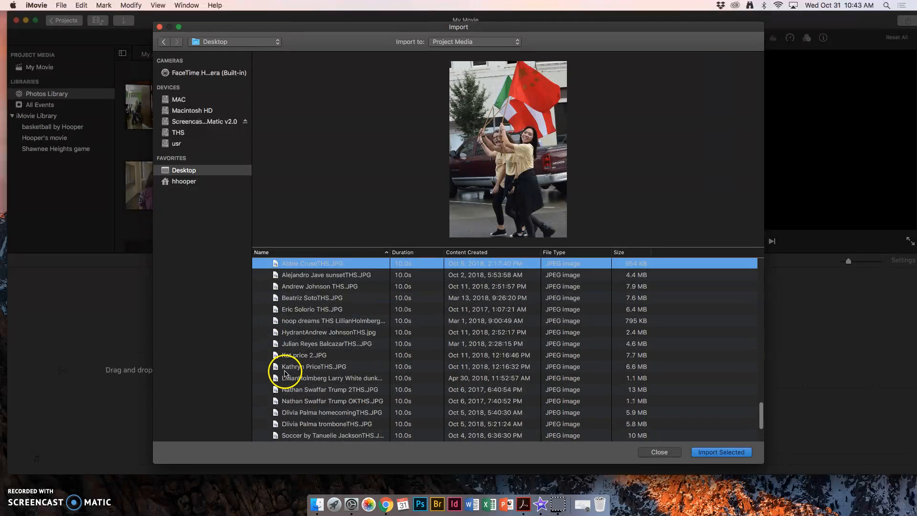
shift+click(294, 367)
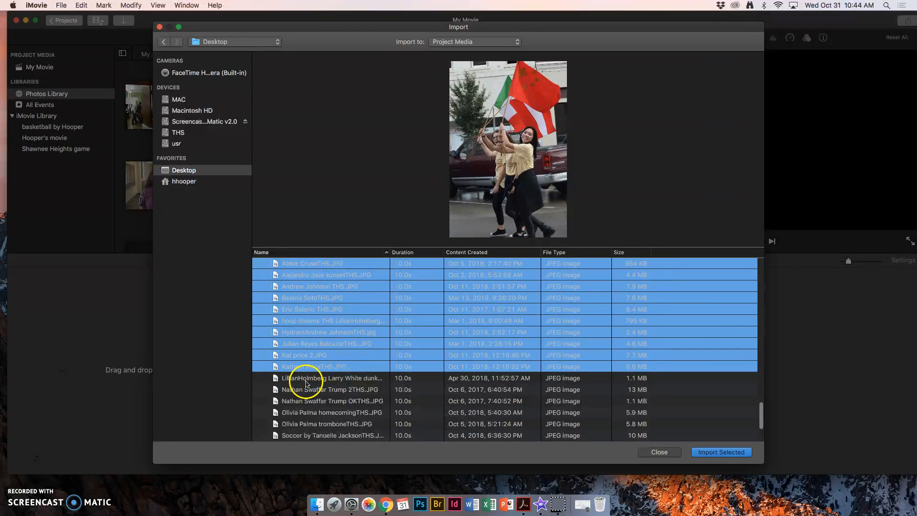
super+click(311, 401)
super+click(304, 425)
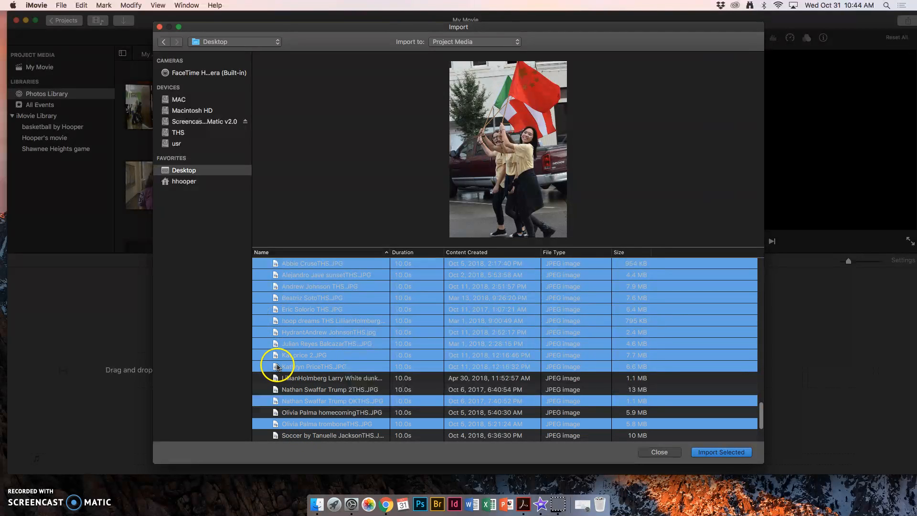
click(727, 453)
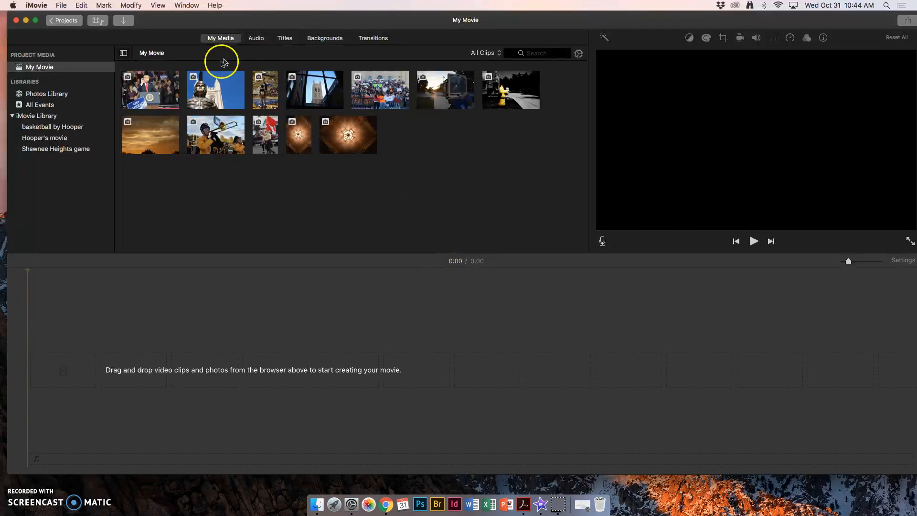
Add the bronze statue photo to the empty timeline as the first clip.
drag(214, 92, 170, 351)
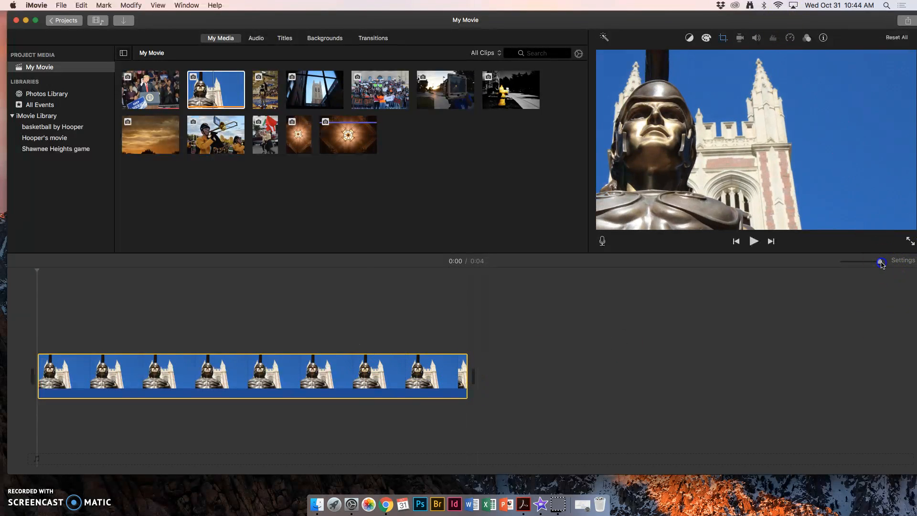
drag(876, 262, 860, 263)
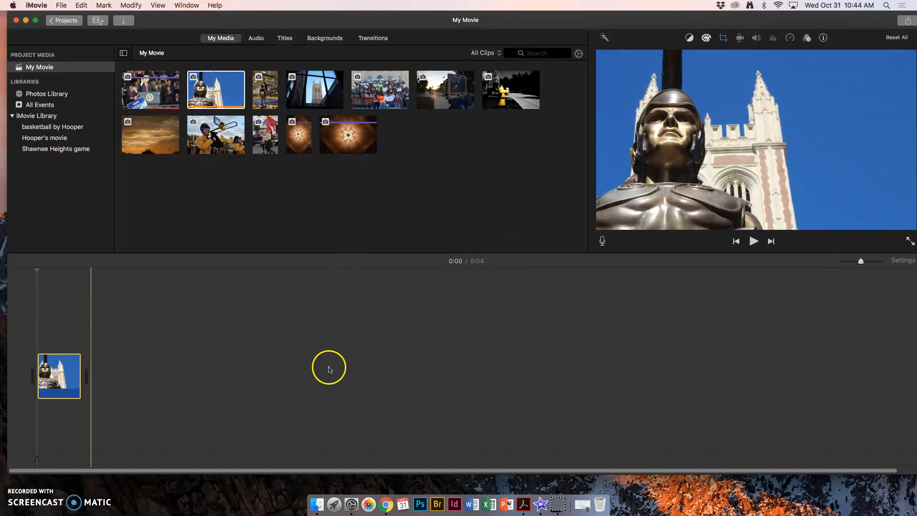
Add the five photos from the basketball shot through the yellow hydrant to the timeline after the statue clip.
click(255, 98)
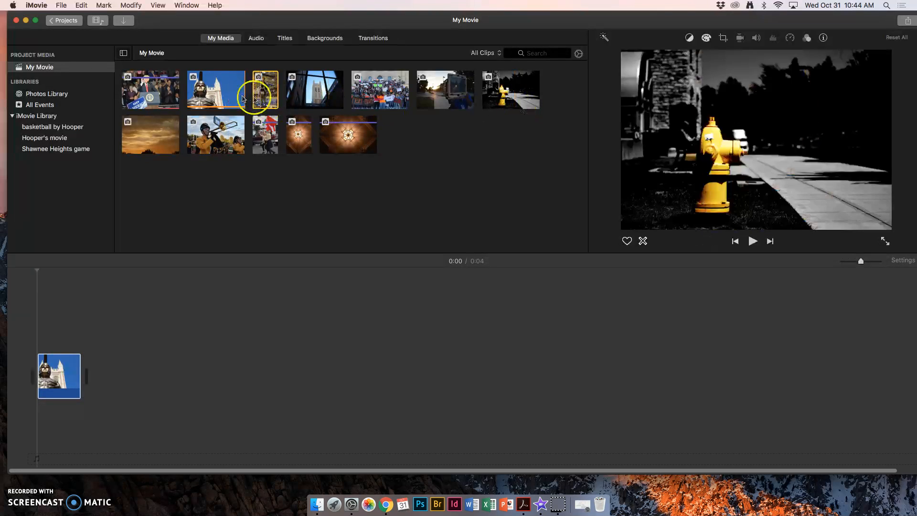
shift+click(501, 98)
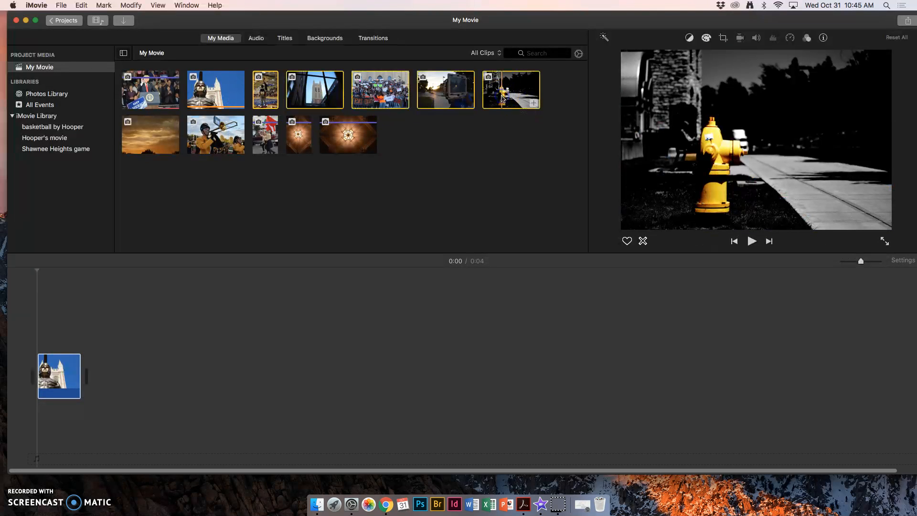
drag(501, 98, 471, 364)
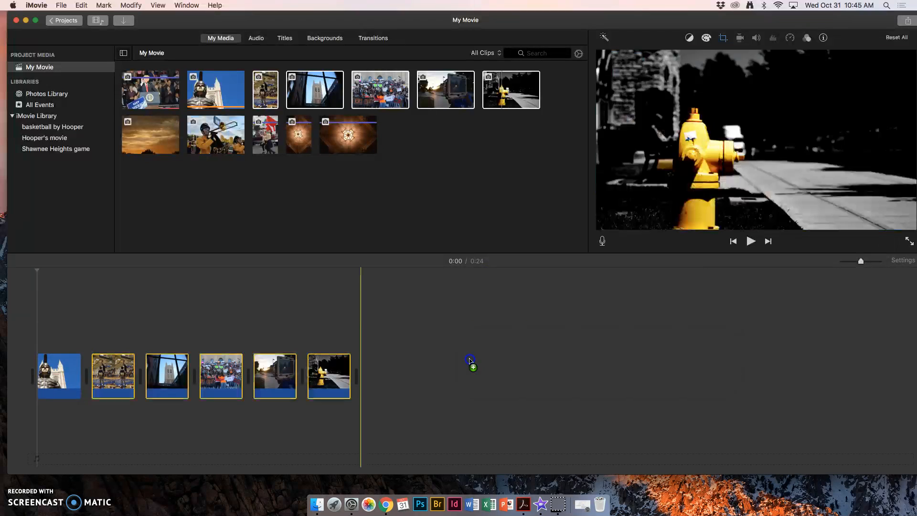
Append the trombone player photo and the flag bearers photo to the end of the timeline.
click(204, 139)
drag(204, 139, 365, 377)
drag(259, 139, 432, 361)
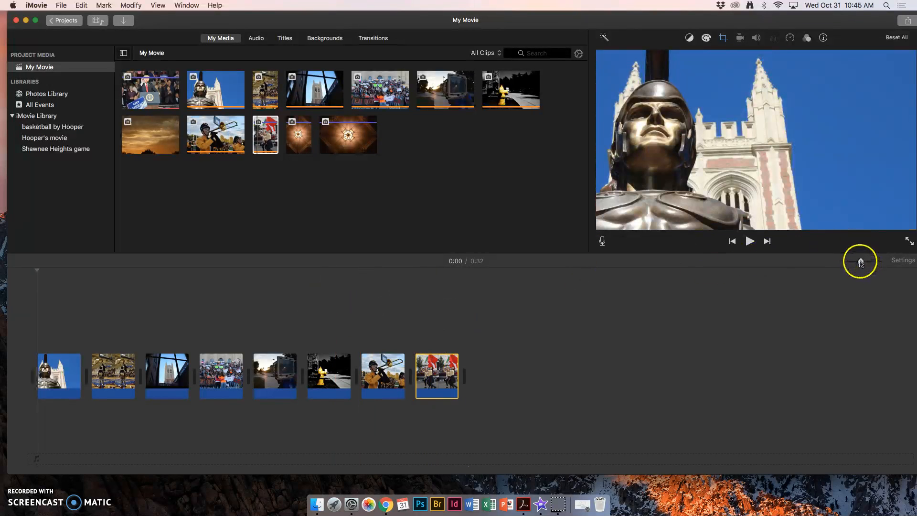
Move the basketball clip ahead of the statue clip at the start of the timeline and set its duration to 4.0 s.
drag(861, 262, 856, 264)
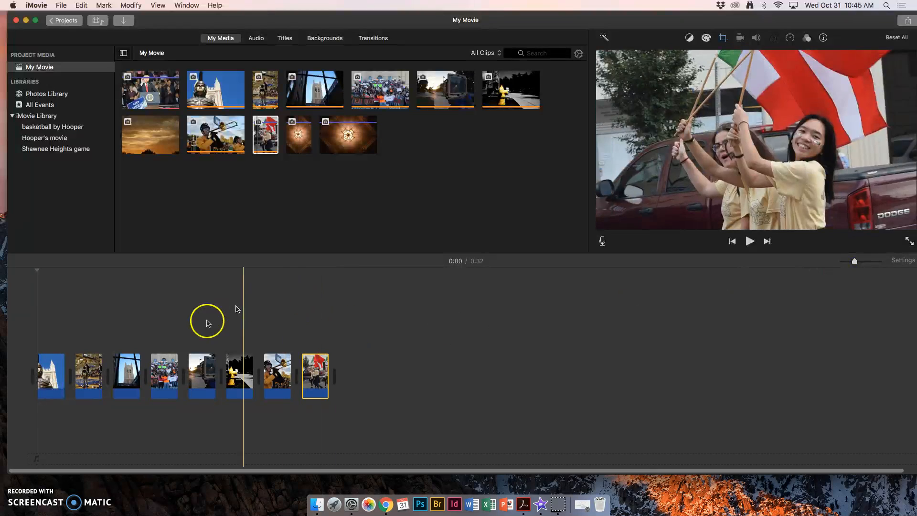
click(49, 375)
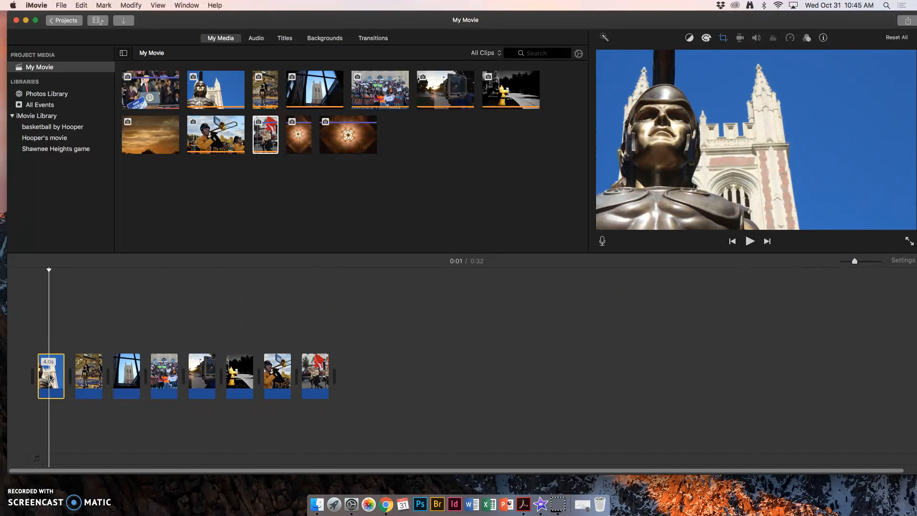
mouse_move(62, 372)
mouse_down()
mouse_move(135, 370)
mouse_move(55, 370)
mouse_move(64, 370)
mouse_up()
click(45, 376)
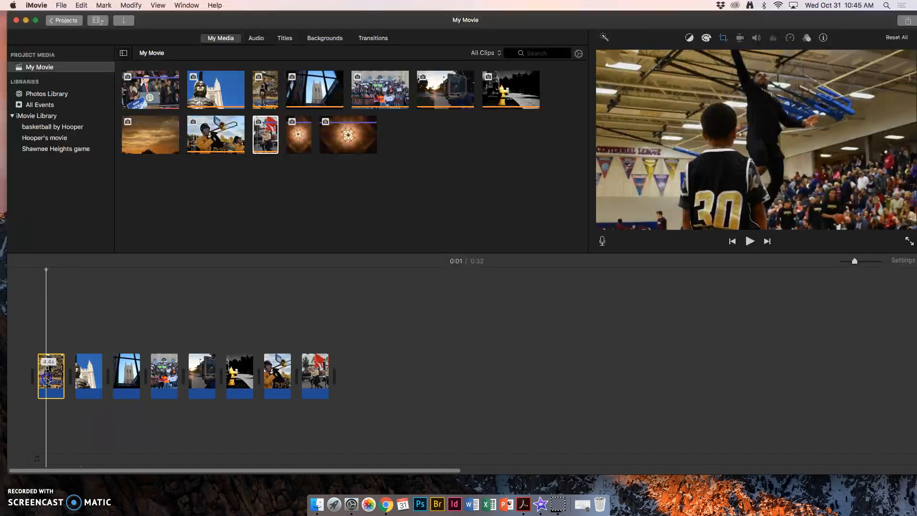
drag(63, 374, 61, 375)
click(47, 376)
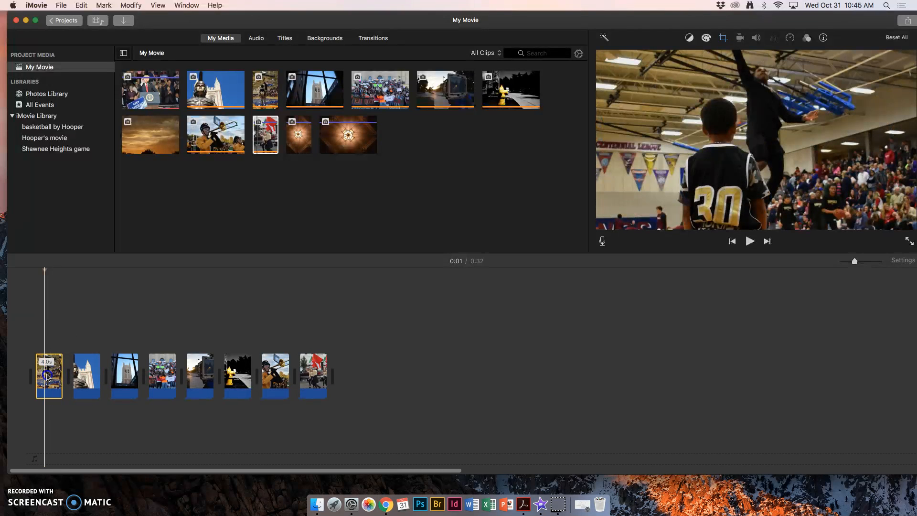
Move the basketball clip between the hydrant and trombone clips, and delete it from the timeline.
drag(47, 376, 246, 377)
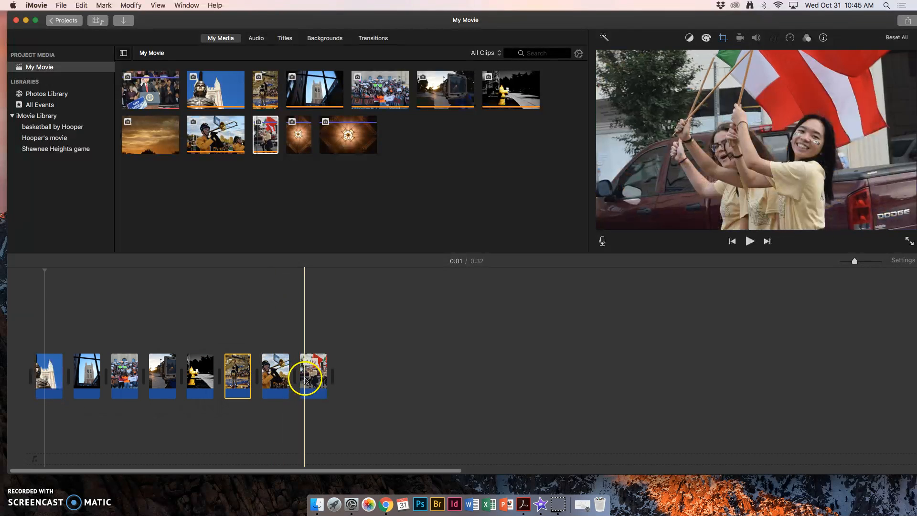
key(Delete)
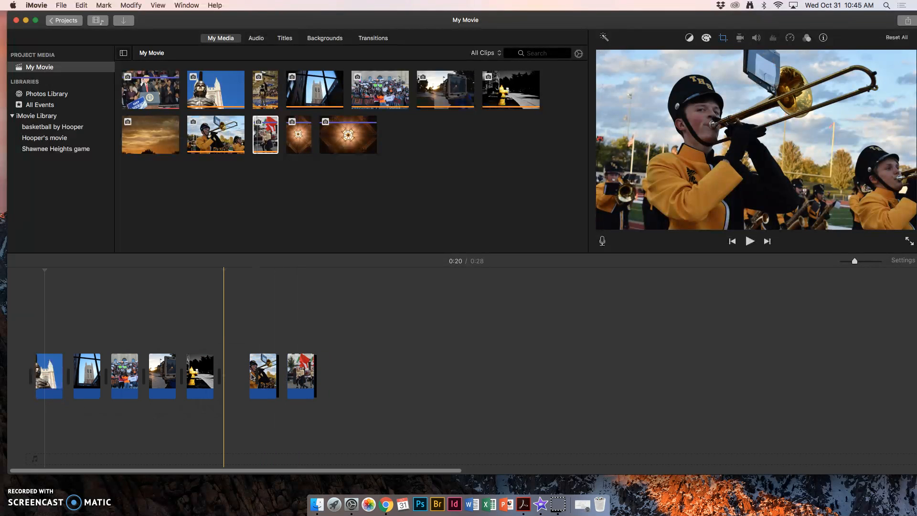
Reorder the timeline so the trombone and flag bearers clips directly follow the tower window clip.
drag(239, 377, 180, 377)
drag(128, 378, 125, 377)
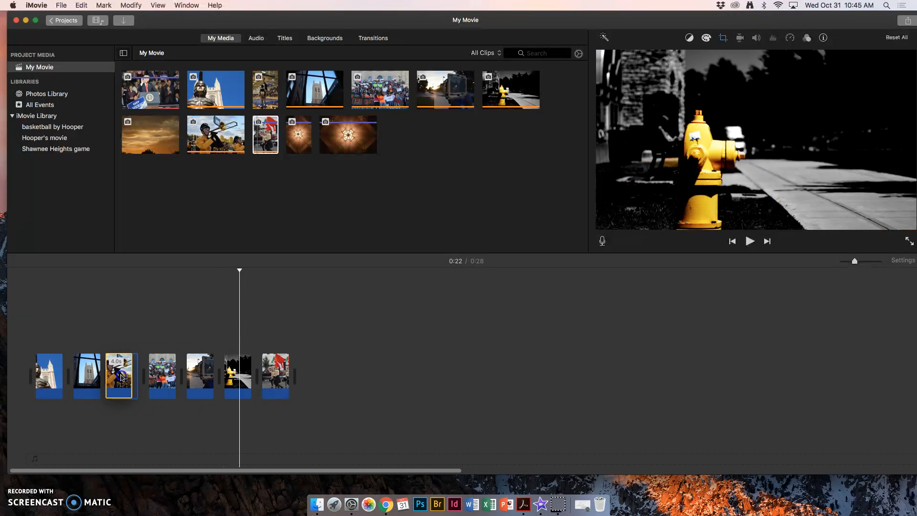
drag(276, 372, 153, 375)
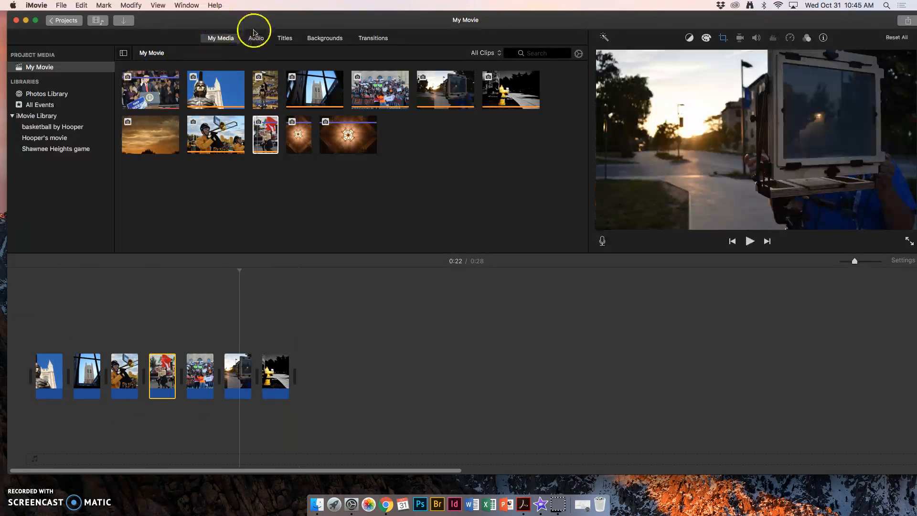
Browse the available title styles and preview the Standard title.
click(286, 39)
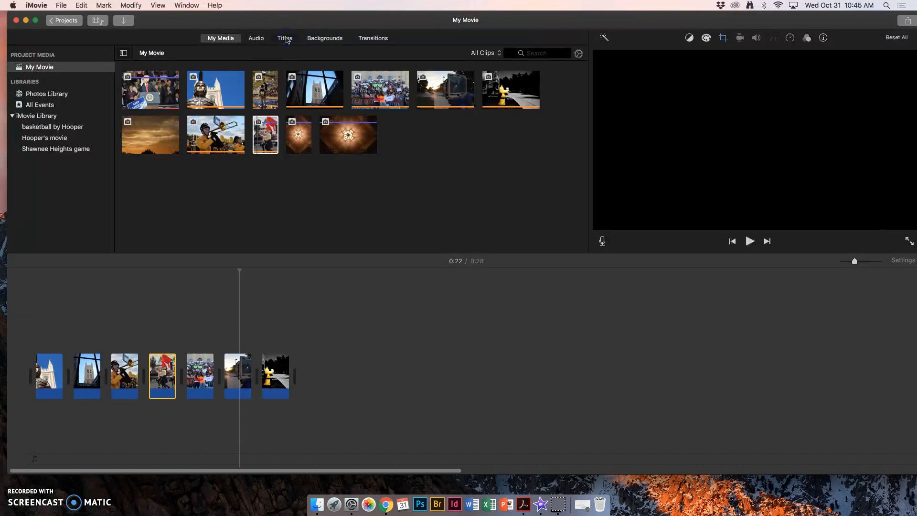
click(285, 39)
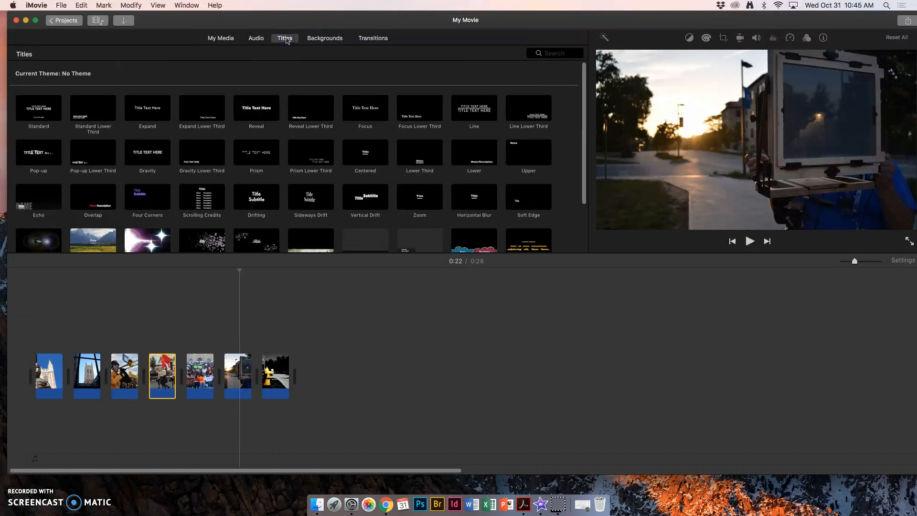
click(39, 109)
click(42, 113)
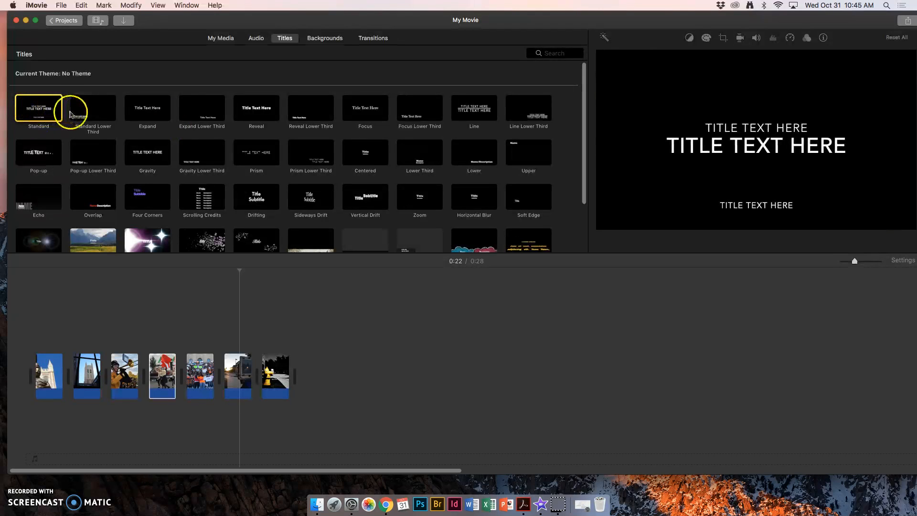
click(46, 114)
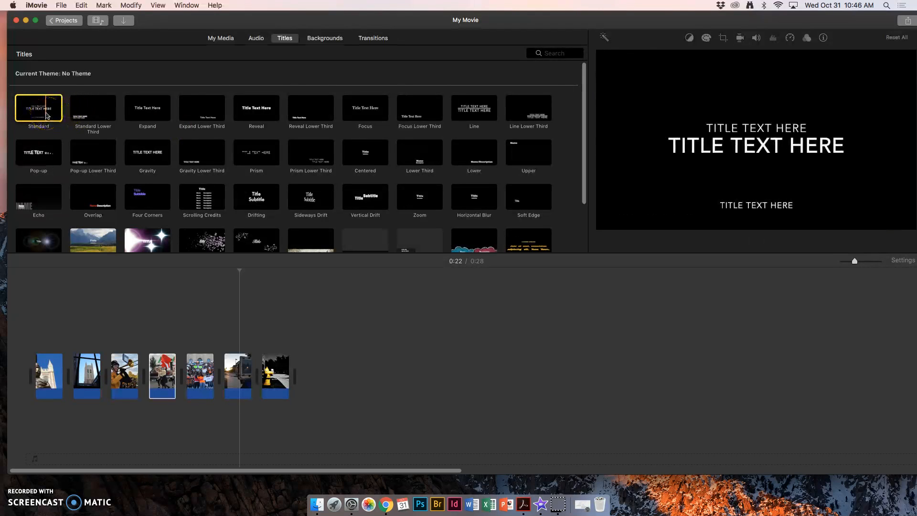
click(76, 122)
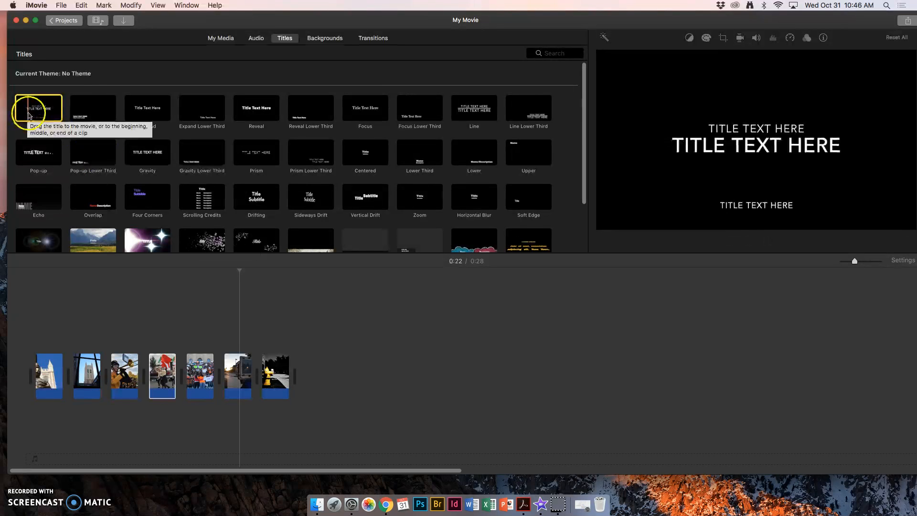
Try the Standard title as an overlay on the statue clip, and delete the overlay from the timeline.
drag(30, 113, 48, 370)
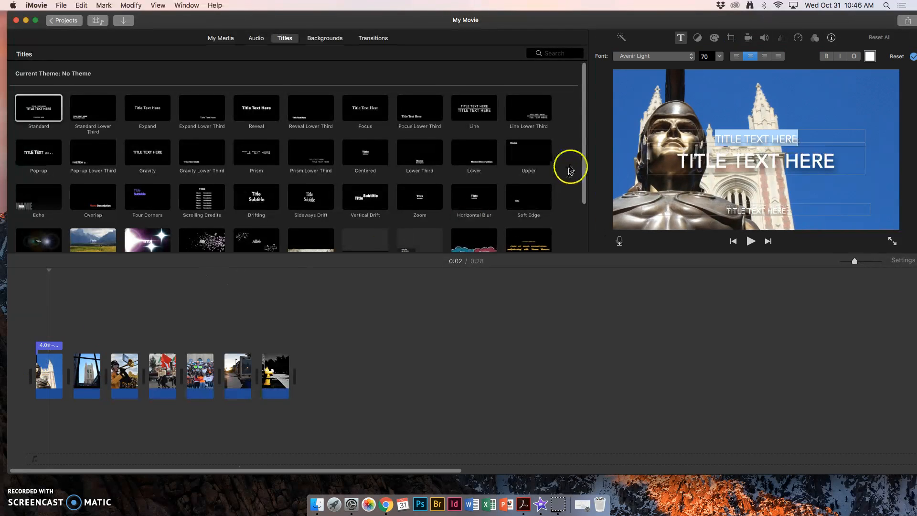
click(757, 136)
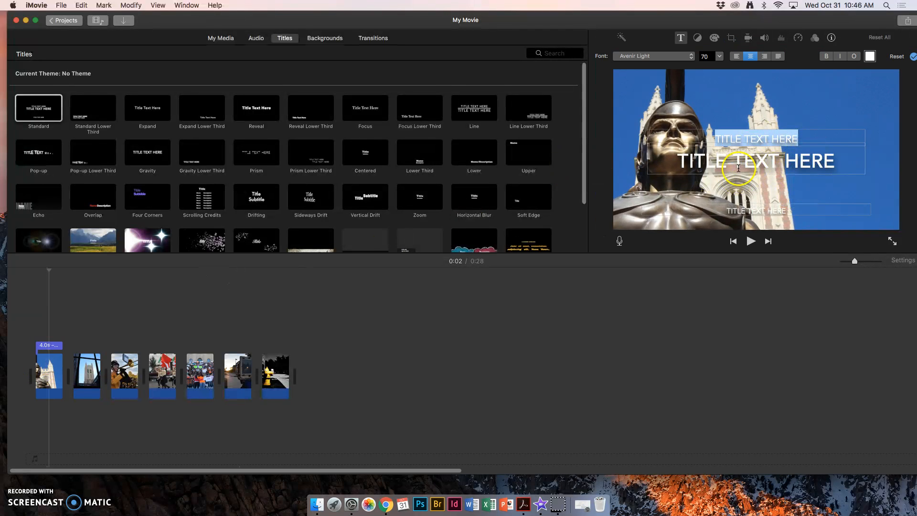
click(55, 347)
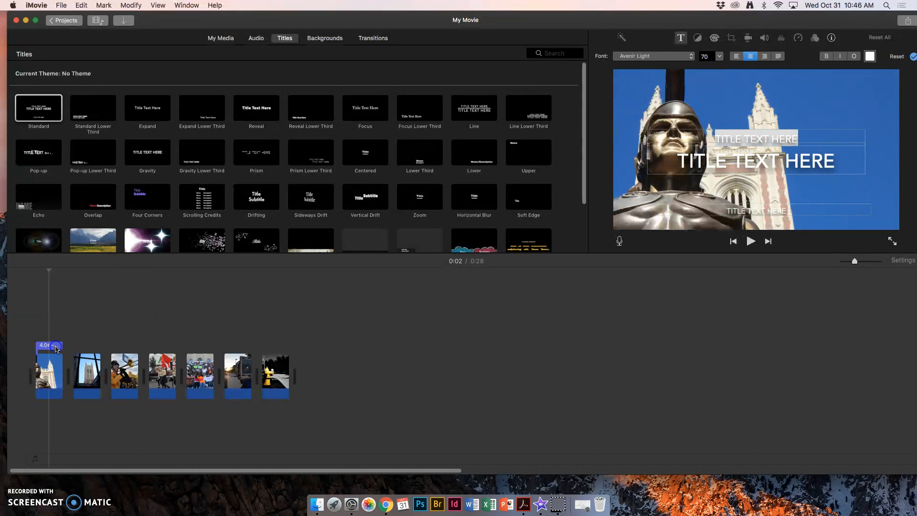
click(57, 345)
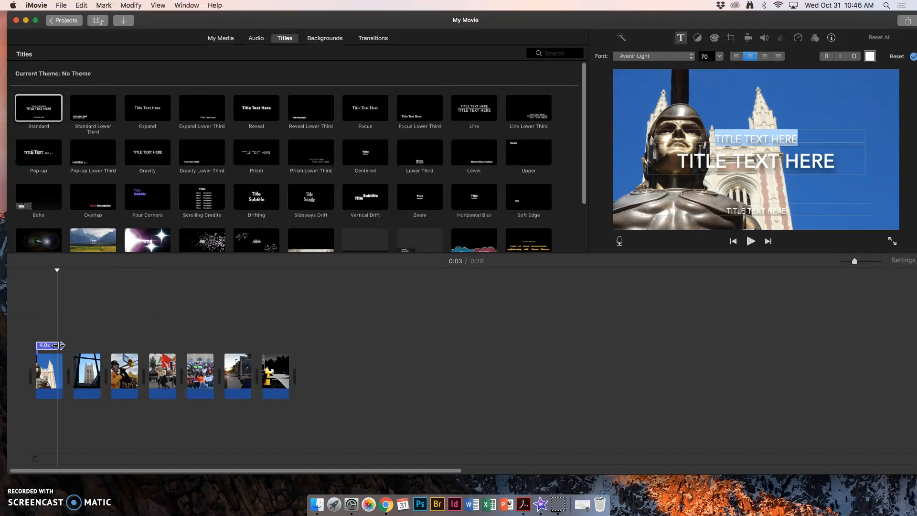
key(BackSpace)
key(Delete)
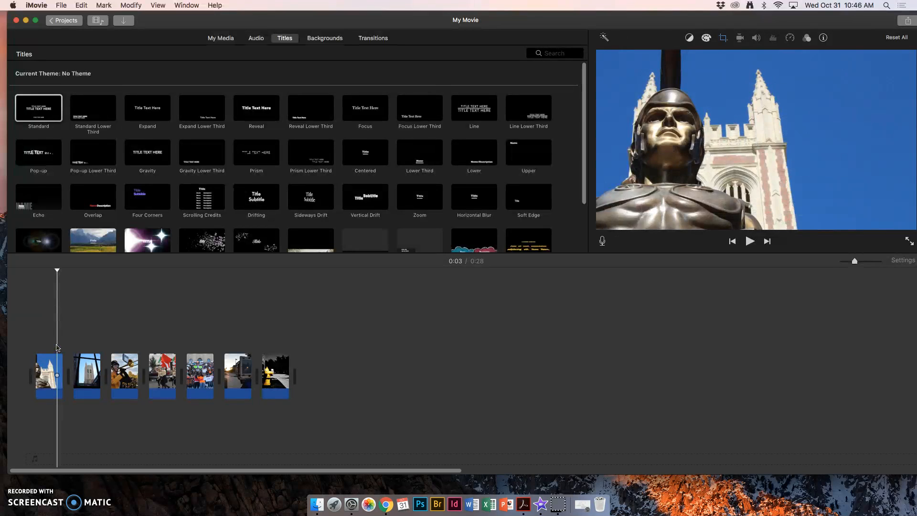
Insert a Standard title ahead of the statue clip and set its top line to "AMAZING PHOTOS".
drag(40, 113, 38, 377)
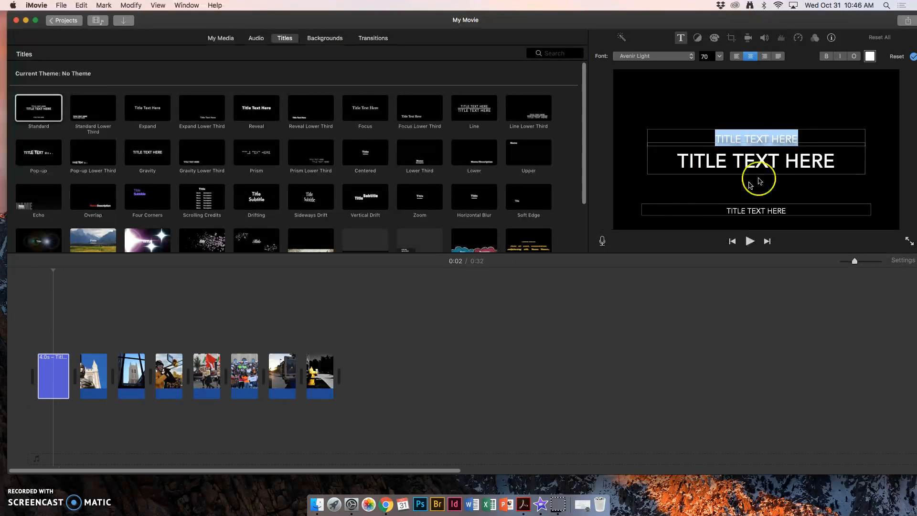
double_click(779, 138)
drag(802, 138, 709, 139)
drag(733, 134, 727, 151)
text(AMAZING PH)
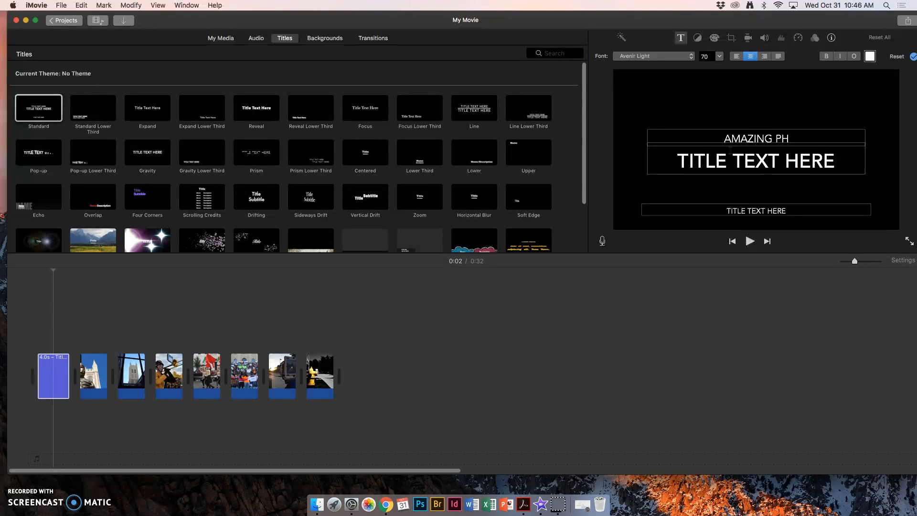
text(OTOS)
Replace the large middle line of the opening title with "A DAY AT THS".
click(769, 164)
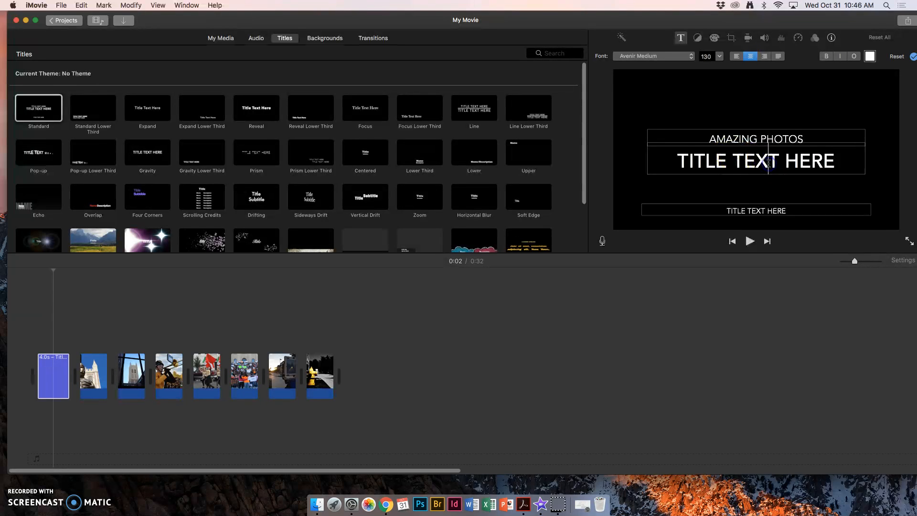
drag(844, 161, 685, 164)
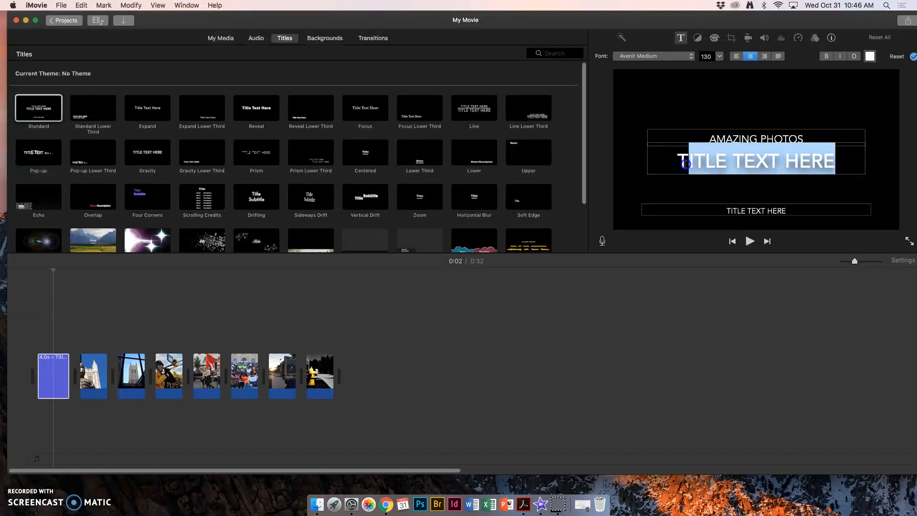
key(BackSpace)
key(BackSpace)
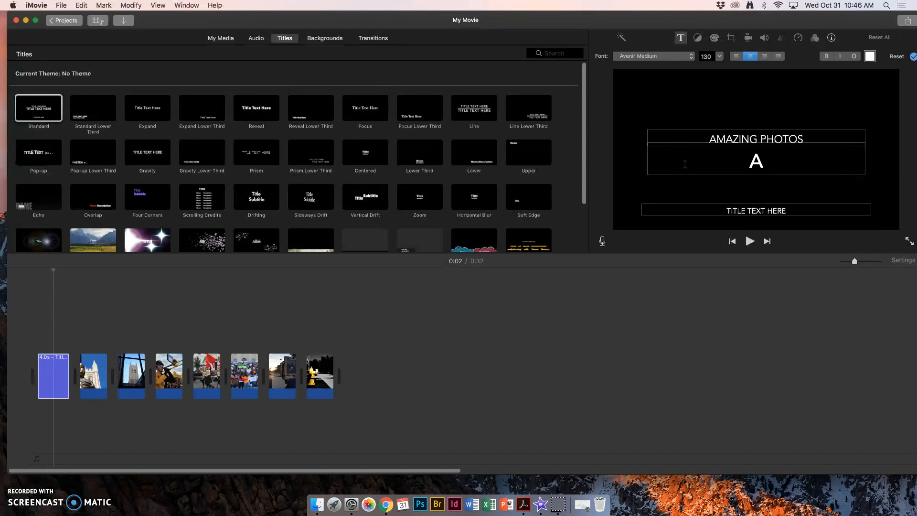
text(A DAY AT TO)
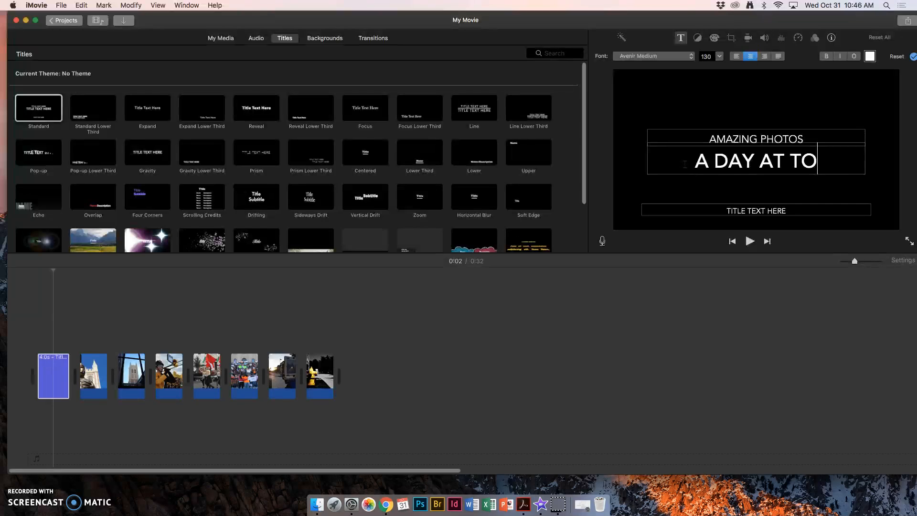
key(BackSpace)
text(HS)
Replace the bottom line of the opening title with "BY" followed by the author's name.
click(765, 208)
drag(785, 209, 716, 211)
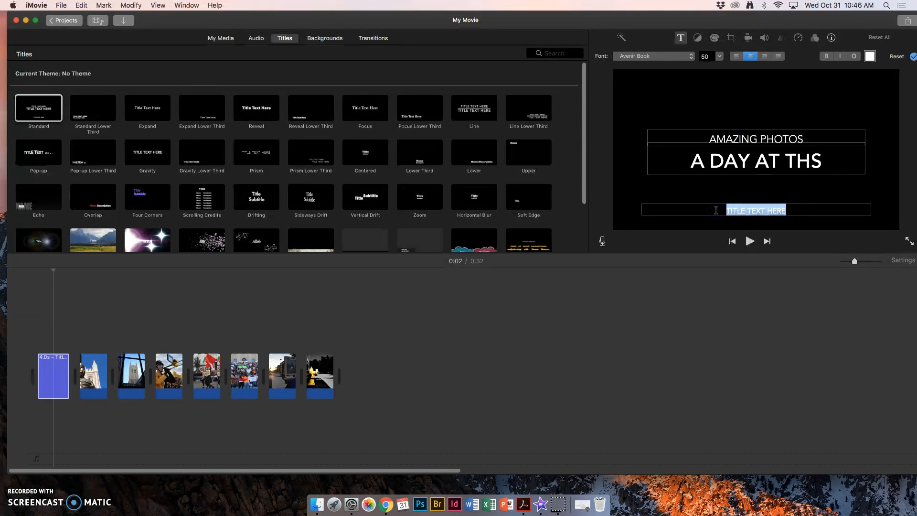
text(BY MRS. HOOPER)
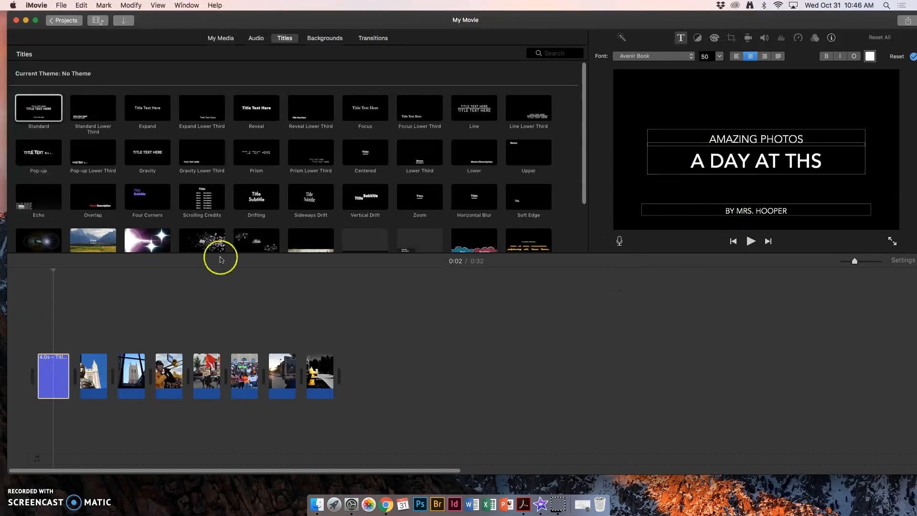
click(54, 382)
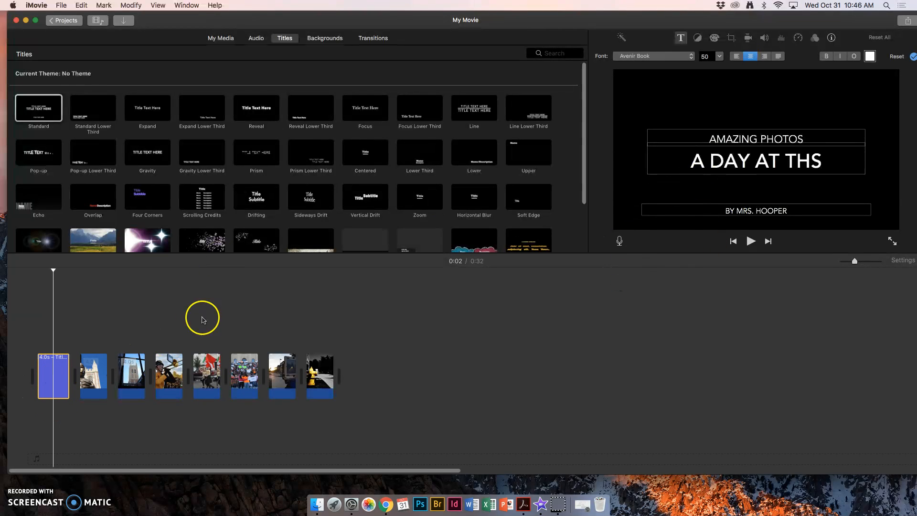
Browse the available transitions and preview the Spin In effect.
click(373, 39)
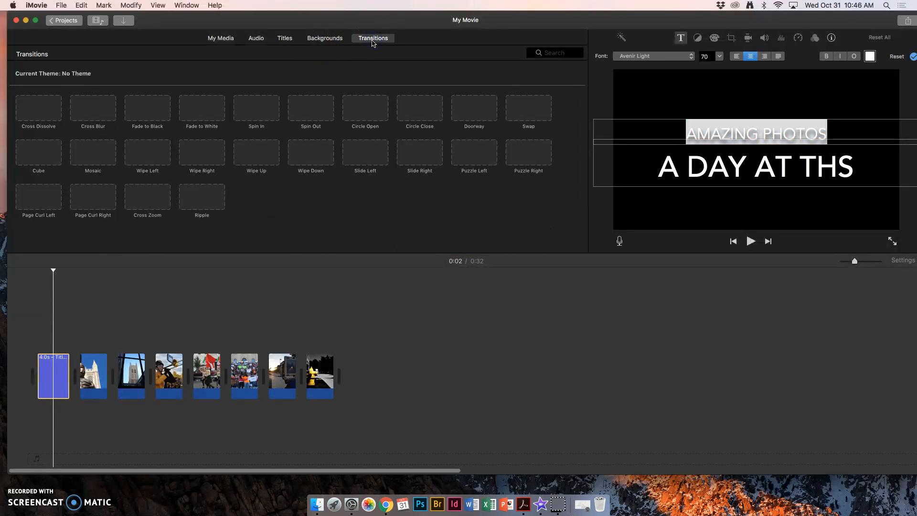
click(256, 113)
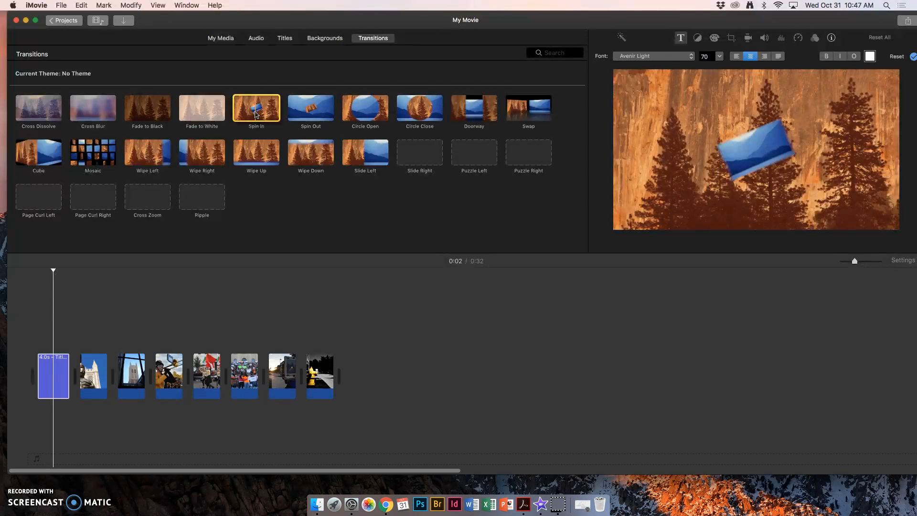
click(363, 107)
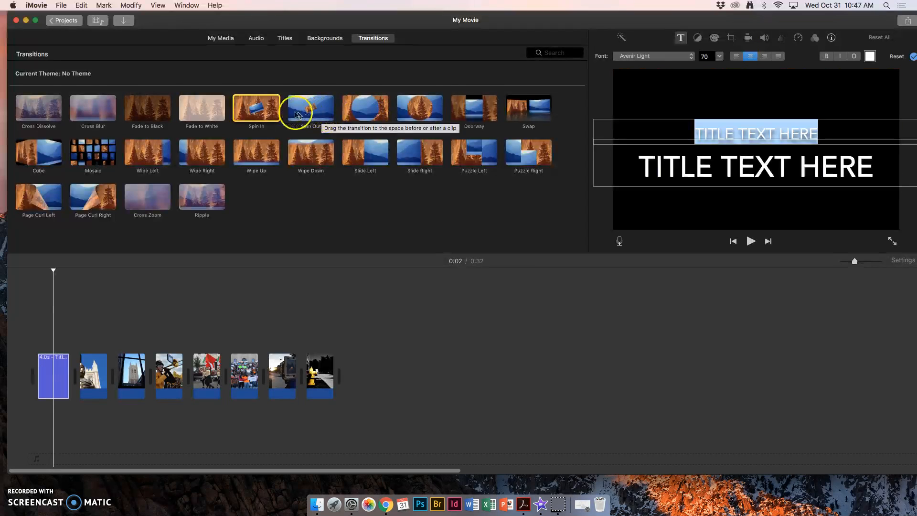
click(259, 107)
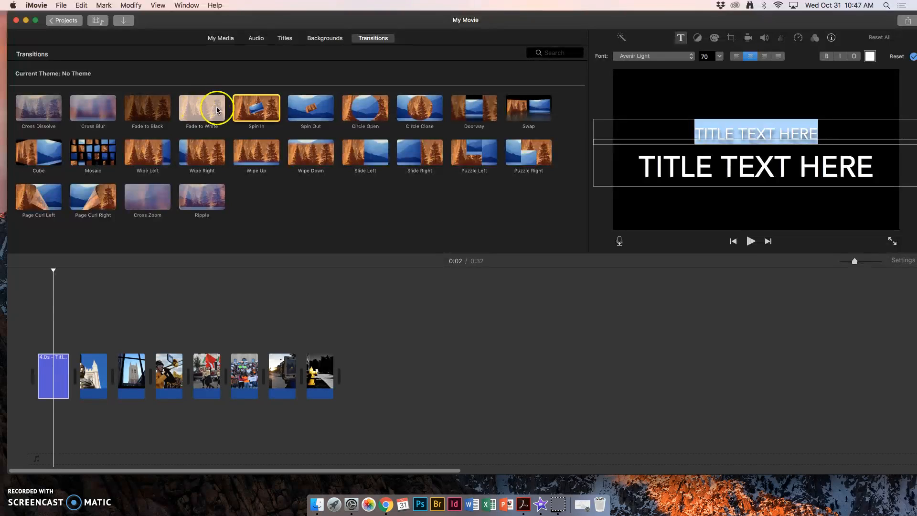
click(111, 312)
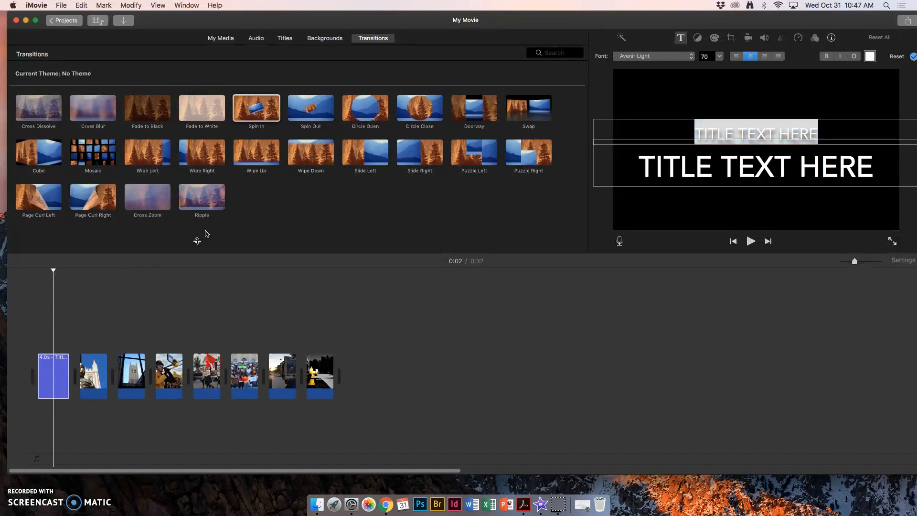
Try a Spin In transition between the opening title and the statue clip, and delete it.
drag(256, 107, 74, 379)
click(78, 376)
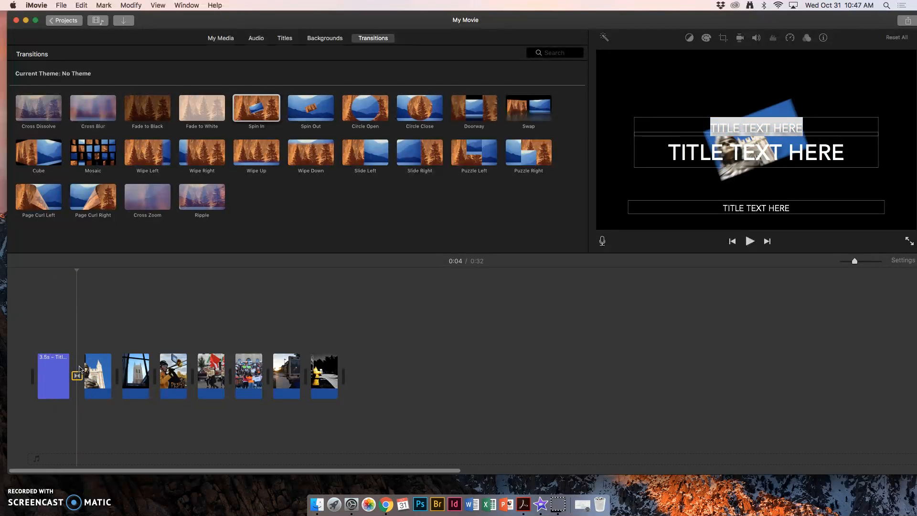
key(Delete)
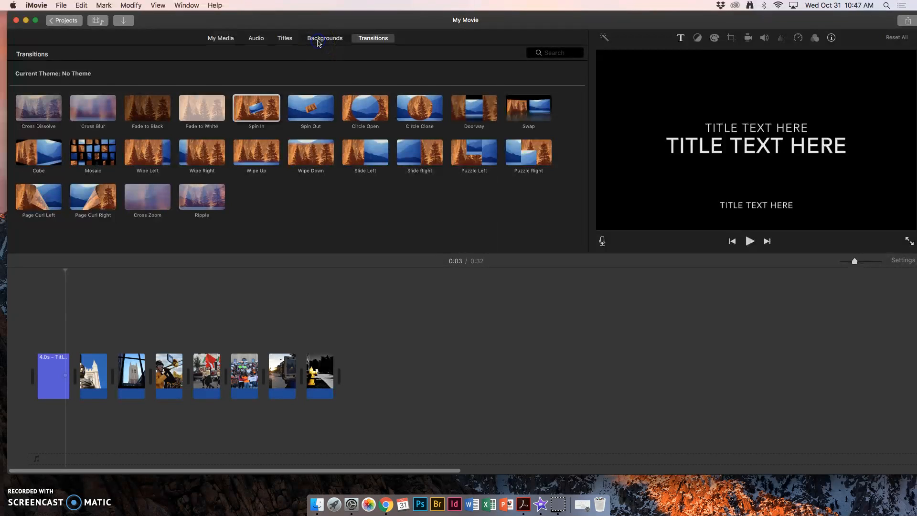
Insert the Silk-Orange background into the middle of the opening title clip.
click(319, 42)
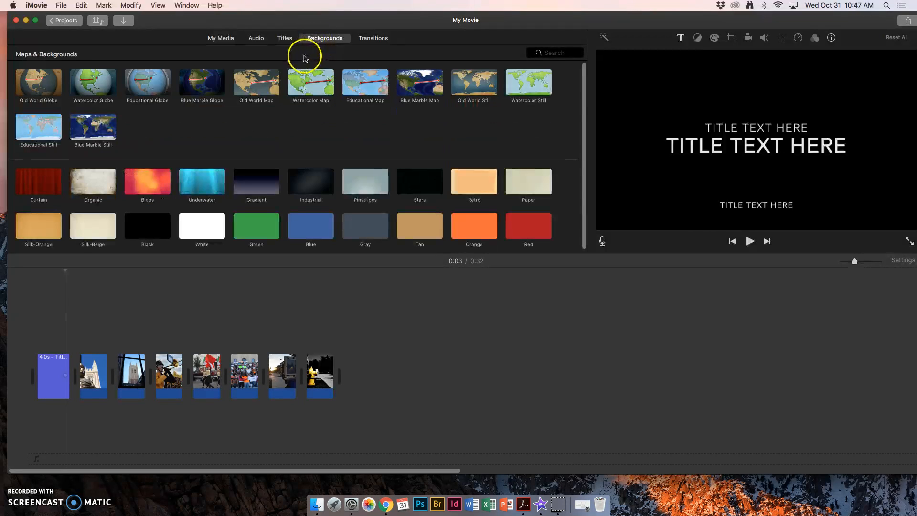
click(59, 374)
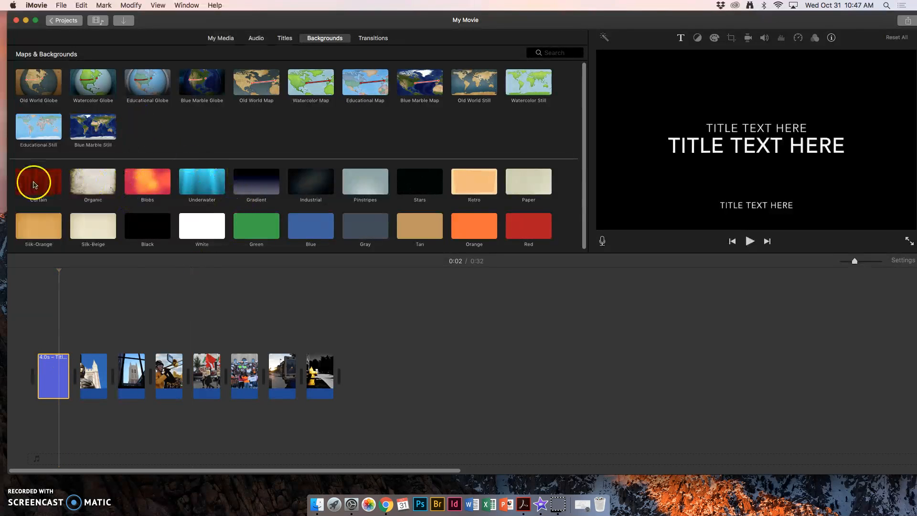
click(30, 232)
drag(30, 232, 50, 371)
click(40, 228)
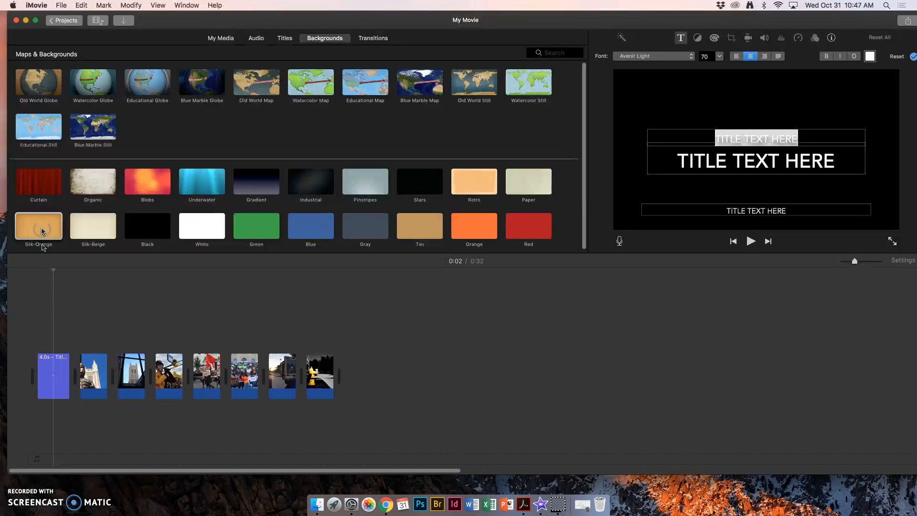
drag(42, 229, 50, 375)
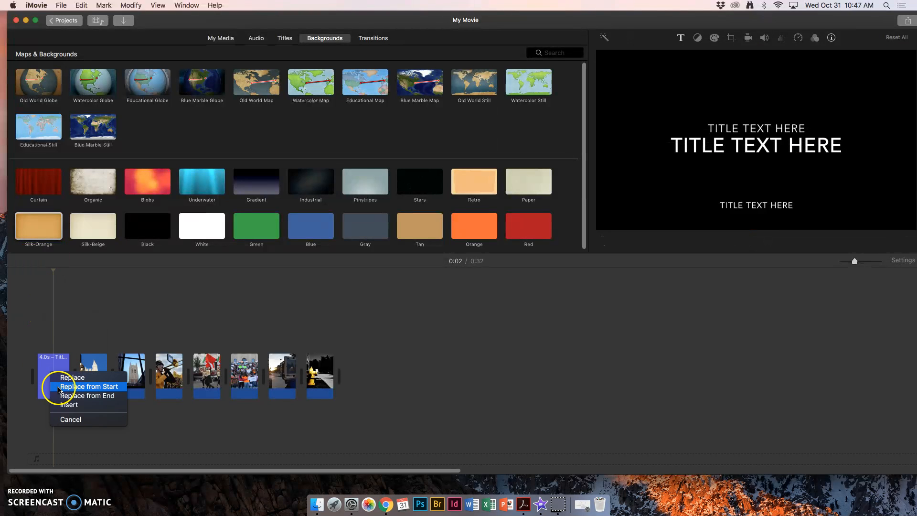
click(62, 404)
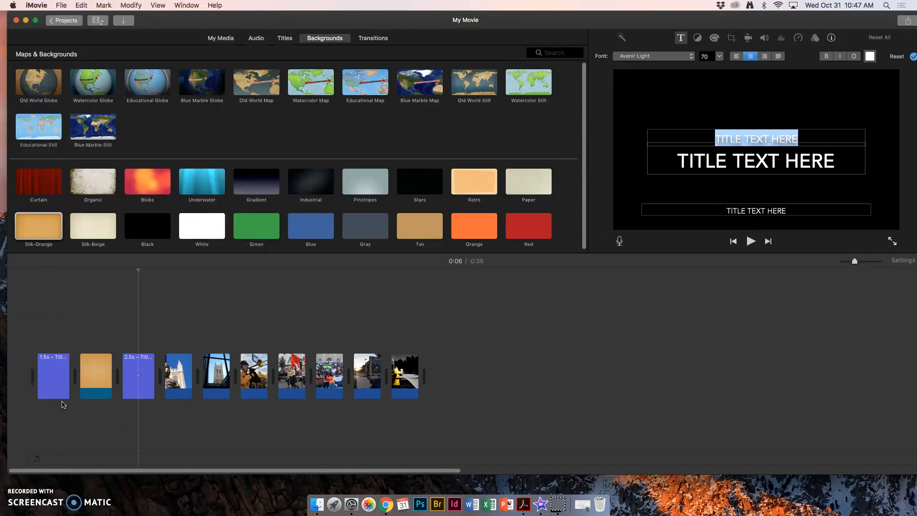
Delete the Silk-Orange background clip and the second title segment, keeping only the first title segment before the statue clip.
key(BackSpace)
click(92, 381)
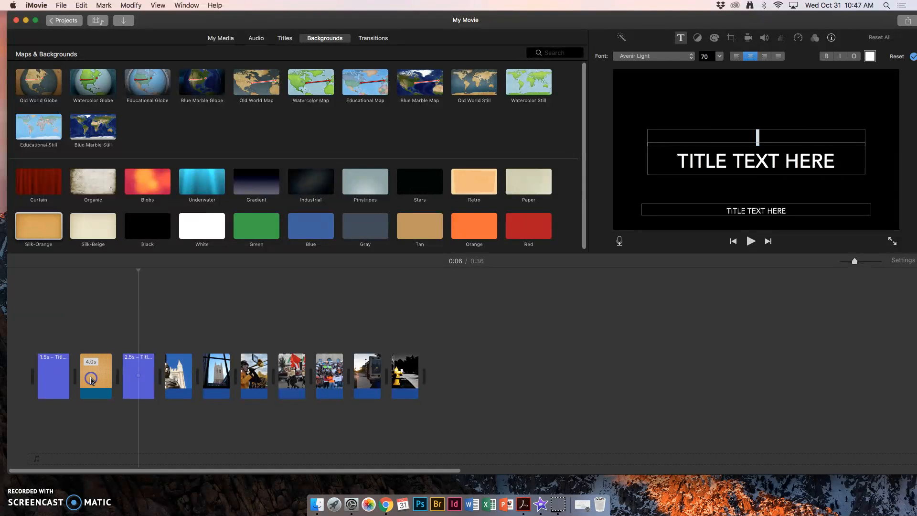
click(92, 381)
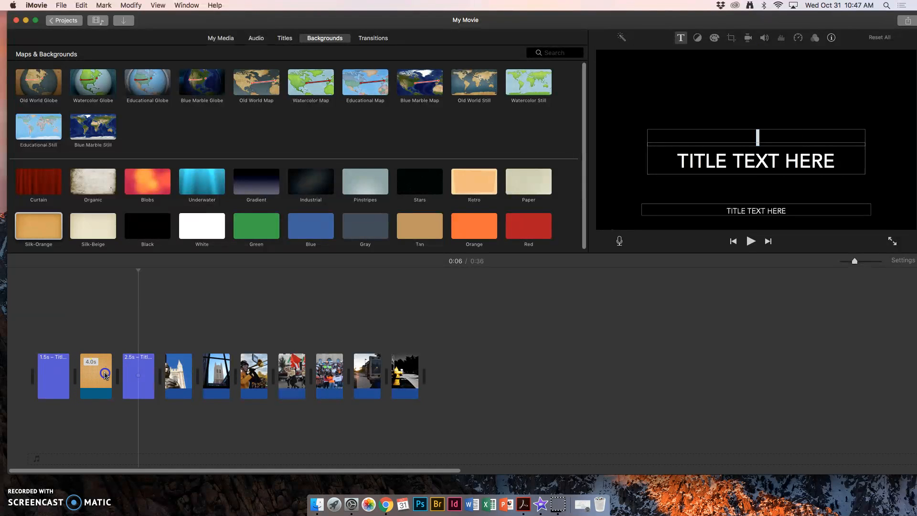
key(Delete)
click(94, 377)
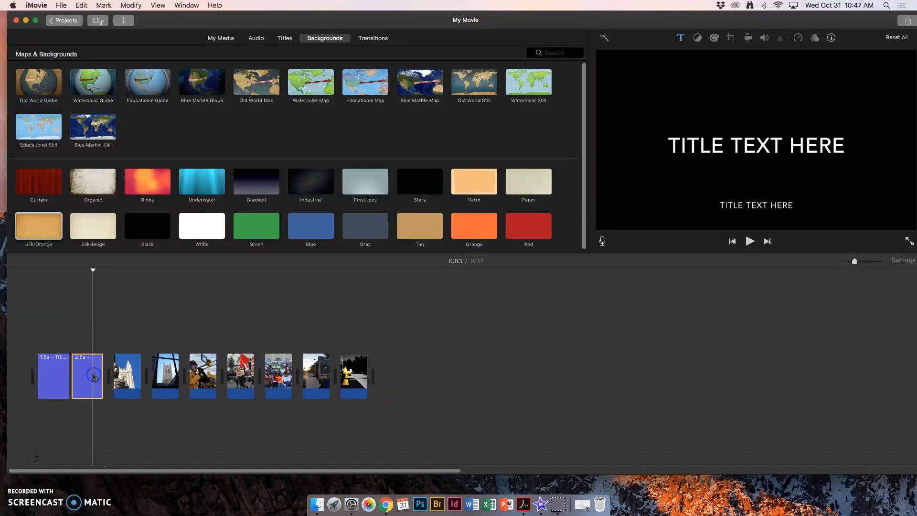
key(Delete)
click(51, 375)
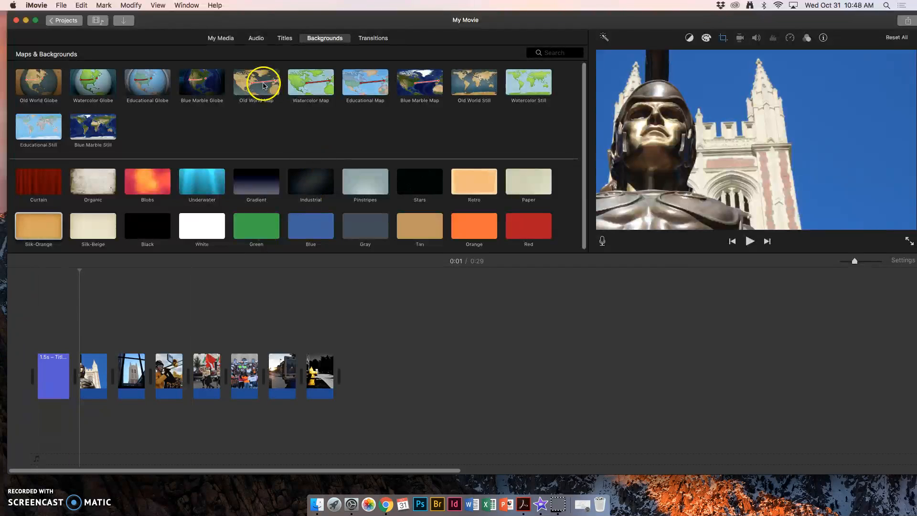
Browse the audio sources, open the Jingles sound effects, and preview Tour Bus Long and Two Seater Long.
click(253, 39)
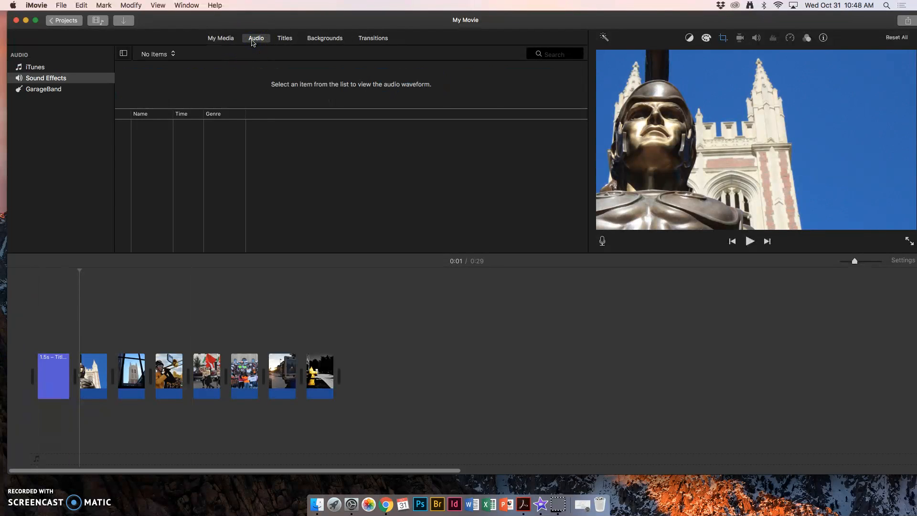
click(36, 69)
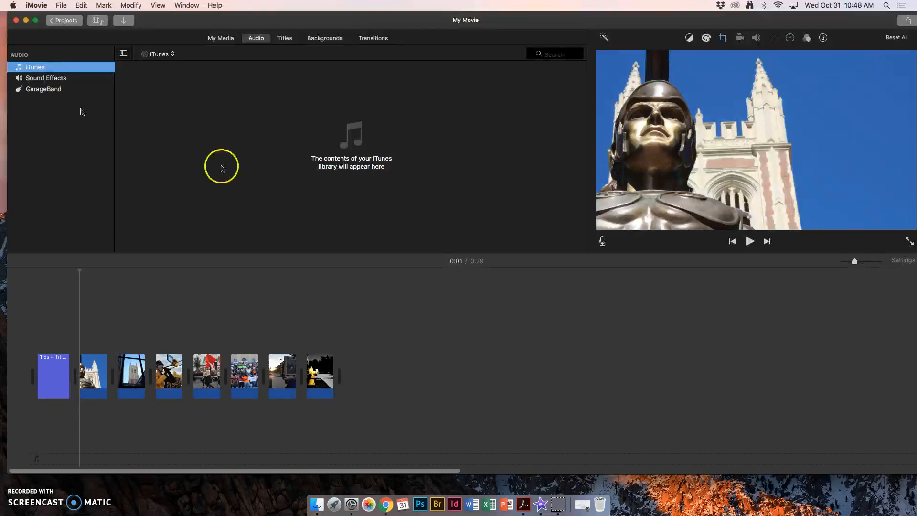
click(48, 79)
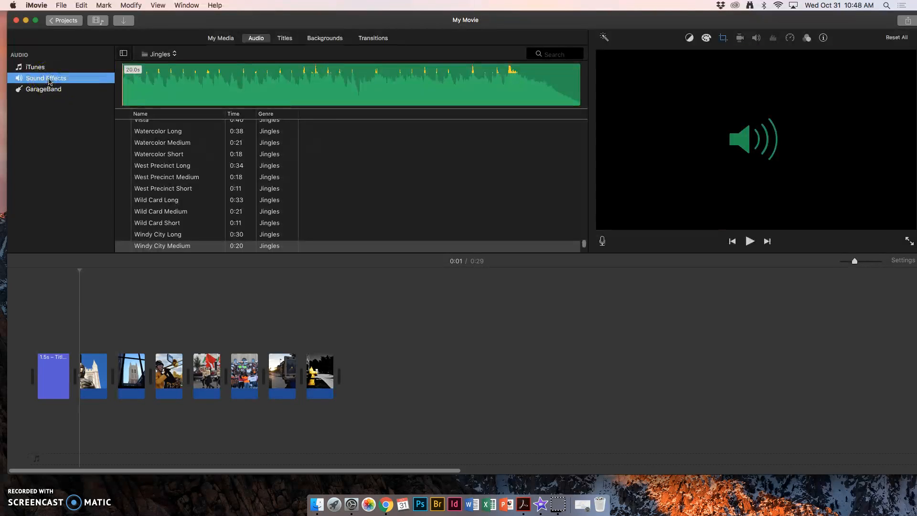
click(168, 54)
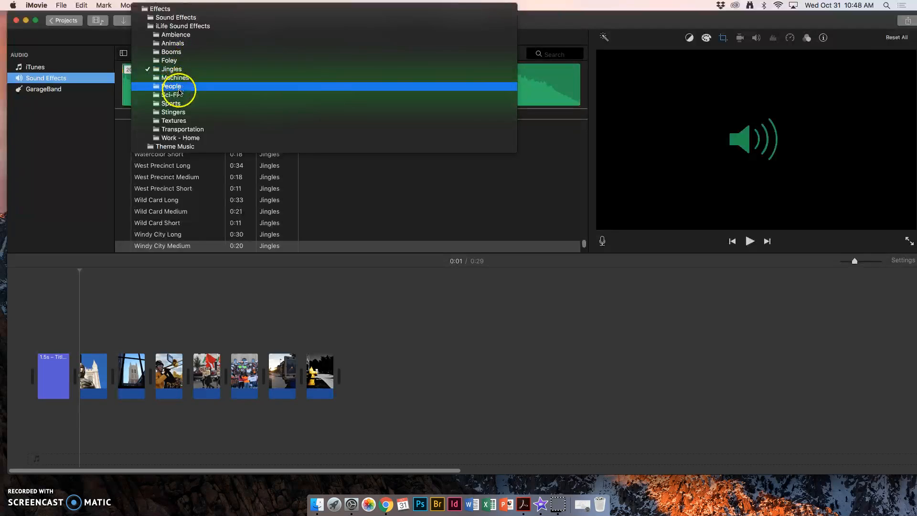
click(175, 70)
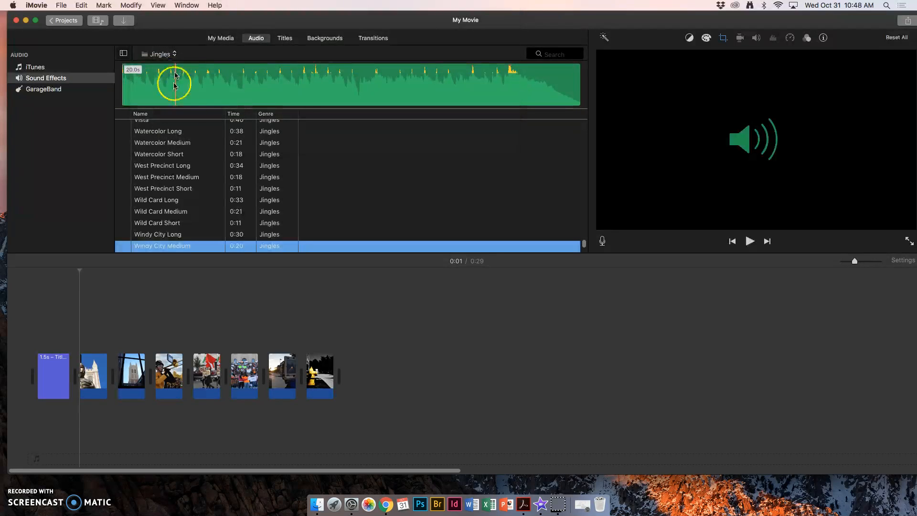
scroll(201, 177, up, 4)
scroll(201, 177, up, 3)
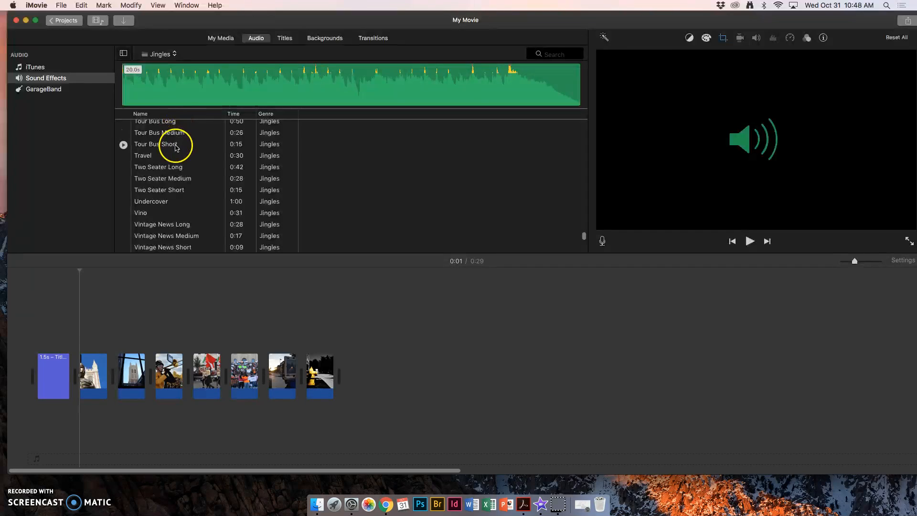
click(162, 123)
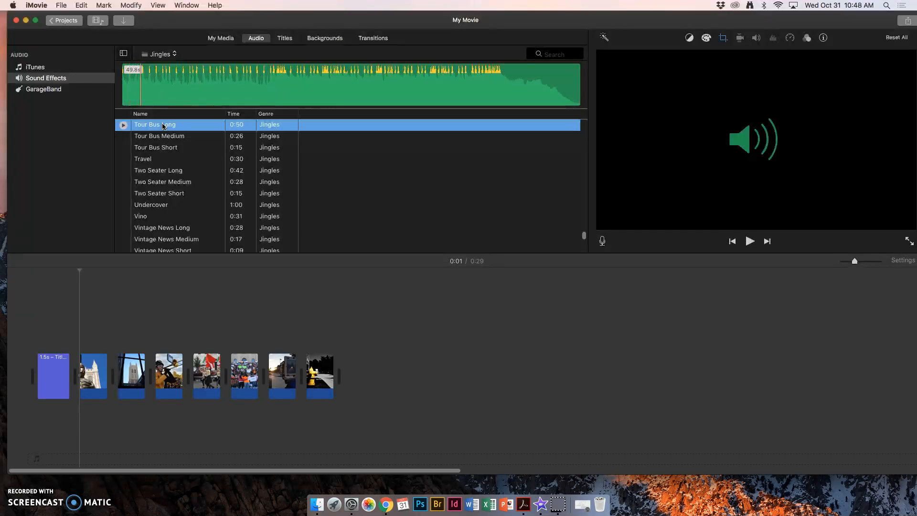
click(162, 172)
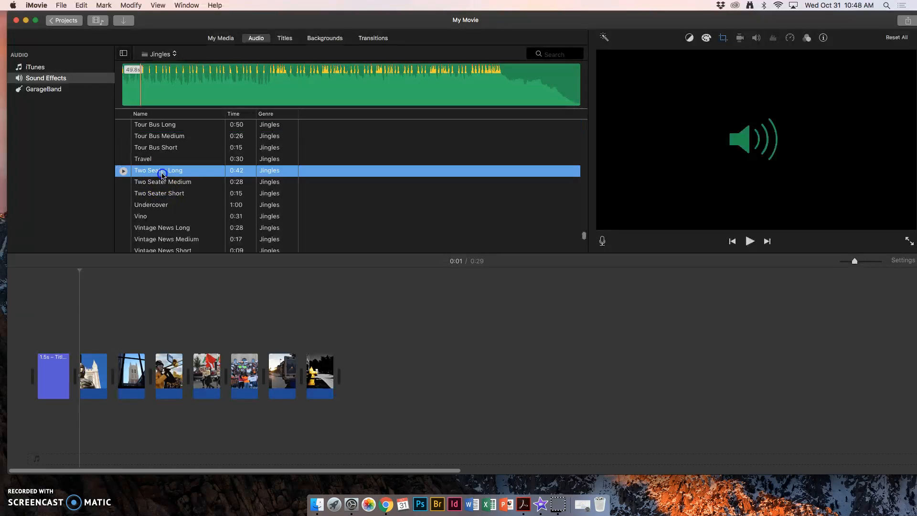
key(space)
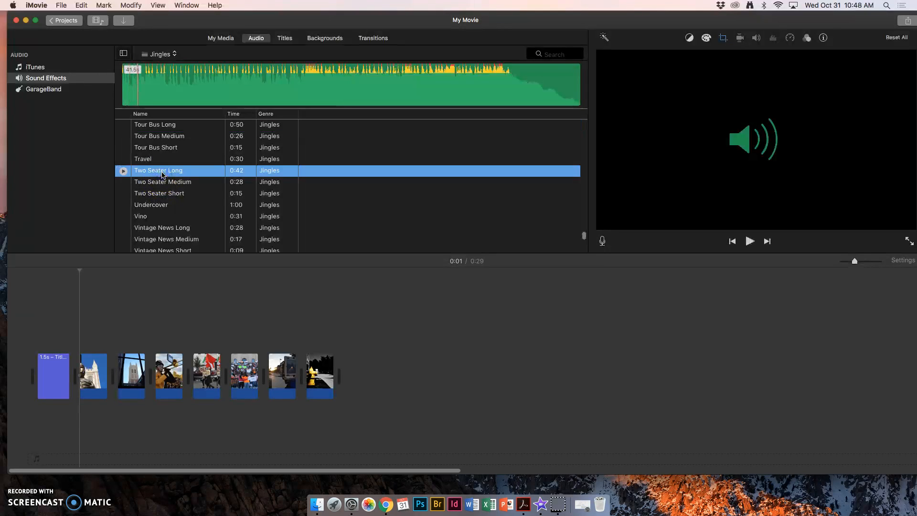
Add the Two Seater Medium jingle beneath the photo clips and shift it along the timeline to end with the hydrant photo.
click(167, 186)
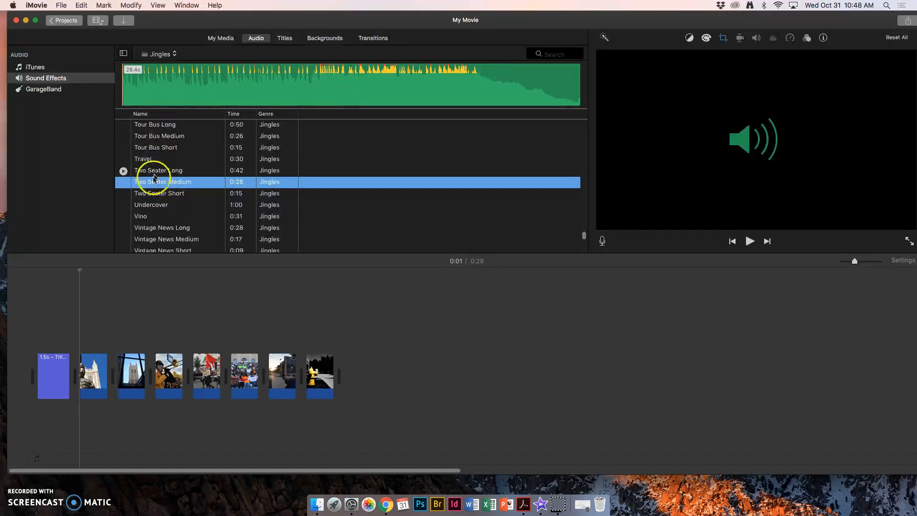
drag(135, 356, 31, 420)
drag(325, 423, 337, 423)
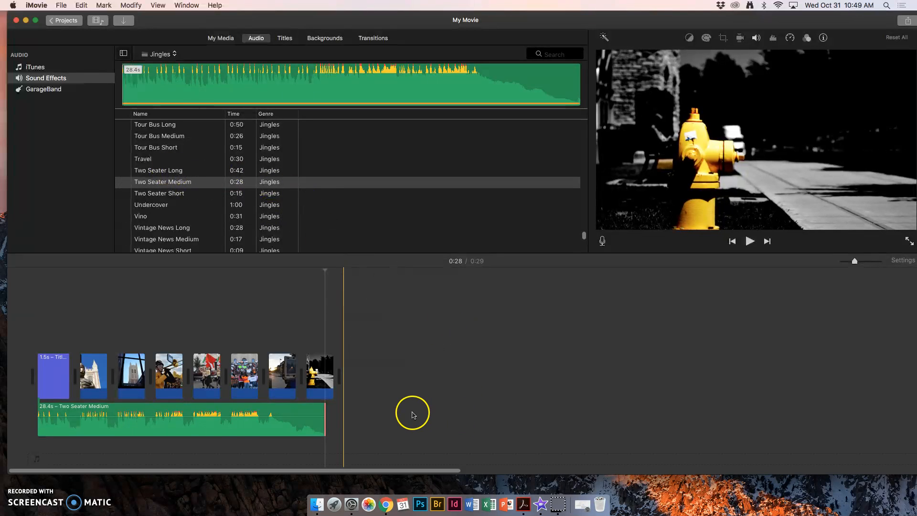
click(200, 425)
drag(203, 426, 224, 425)
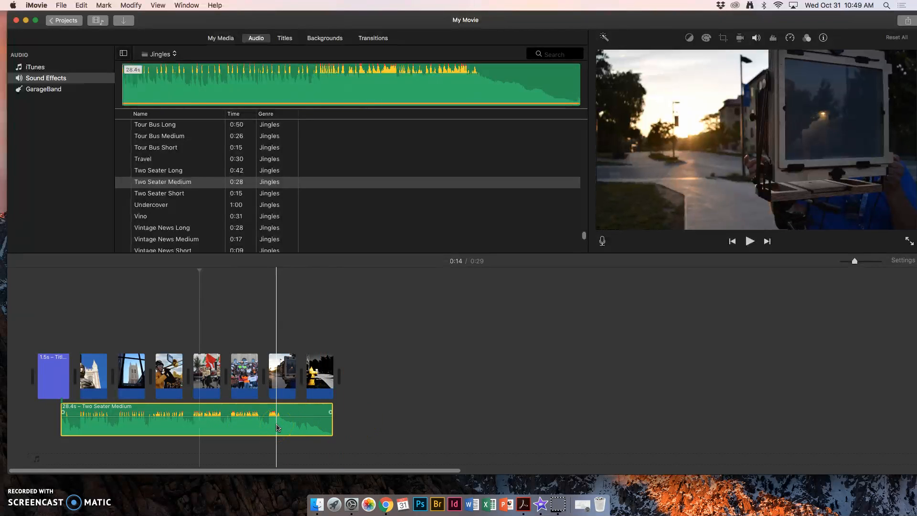
Play the movie from the opening title through the tower photo to check the music, lowering the system volume.
click(39, 347)
click(750, 242)
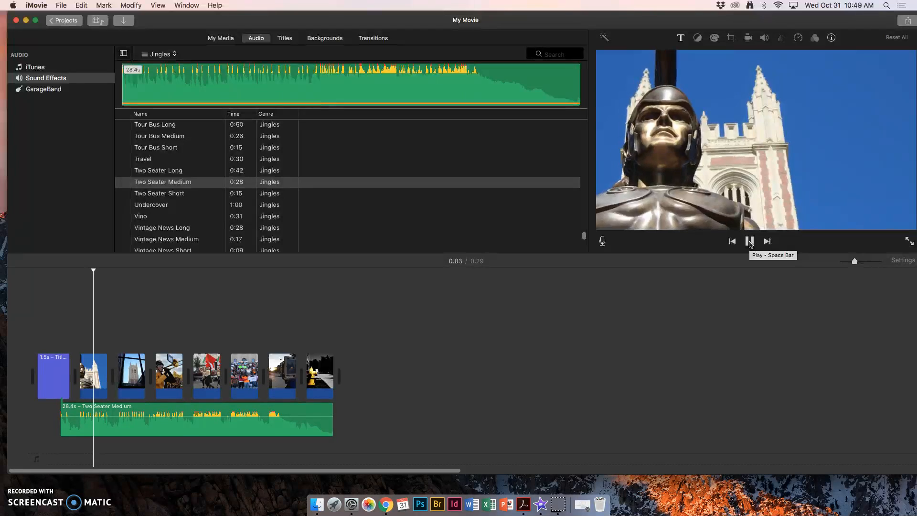
key(XF86AudioLowerVolume)
key(XF86AudioLowerVolume)
key(XF86AudioLowerVolume)
key(XF86AudioLowerVolume)
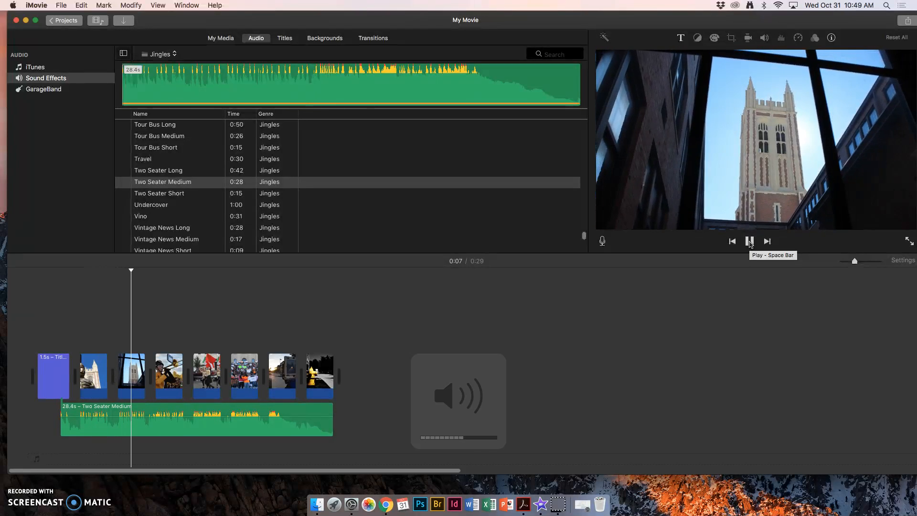
click(750, 242)
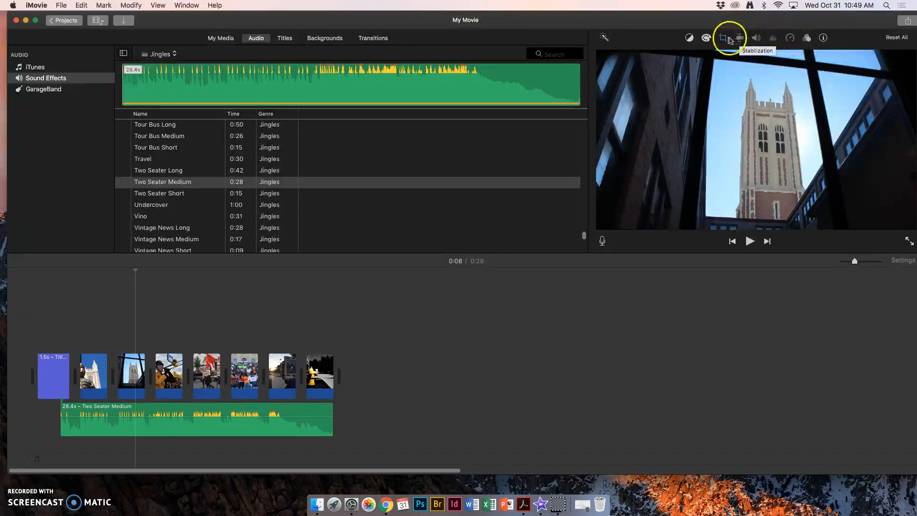
In the trombone player's Ken Burns crop, raise the start frame to the photo's upper edge and tighten the end frame around the player and horn.
click(723, 39)
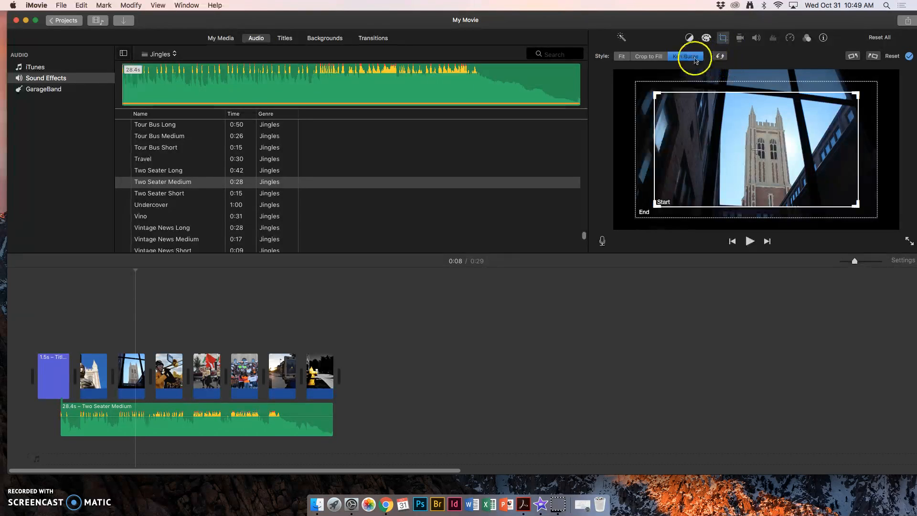
click(688, 56)
click(749, 241)
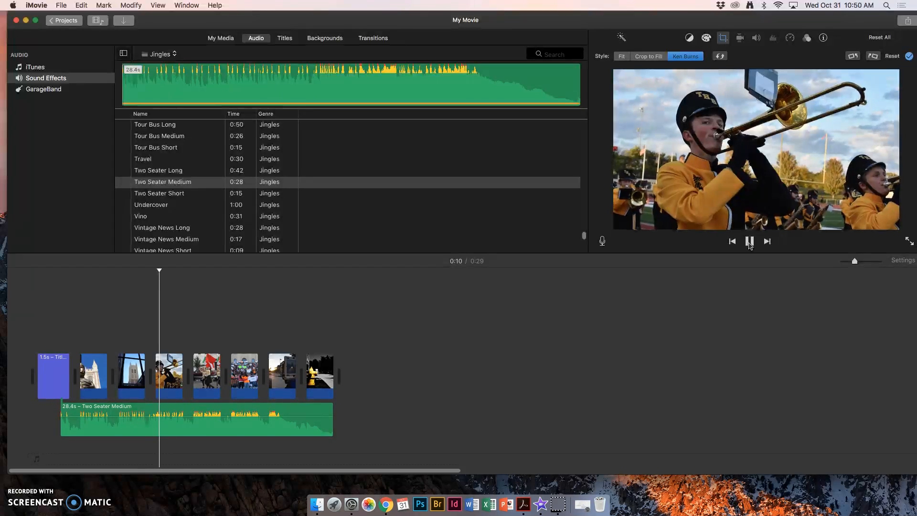
click(749, 241)
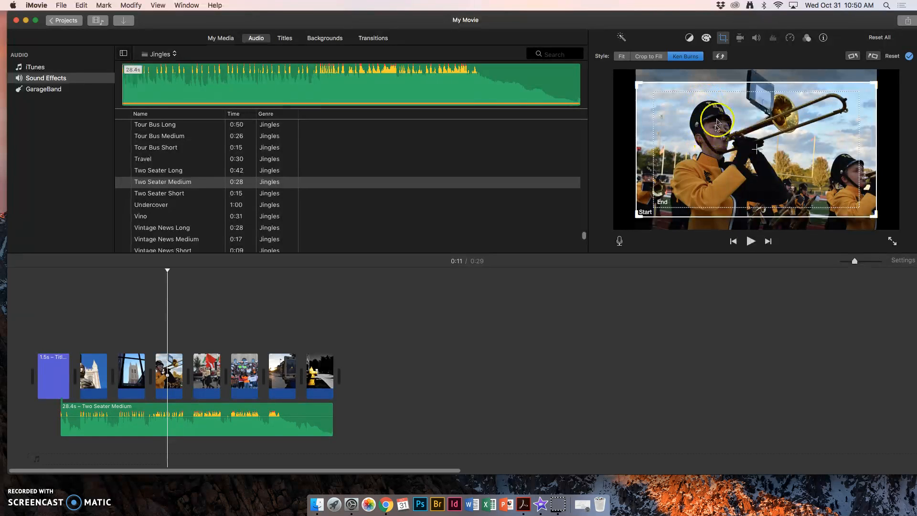
drag(726, 85, 726, 70)
click(720, 138)
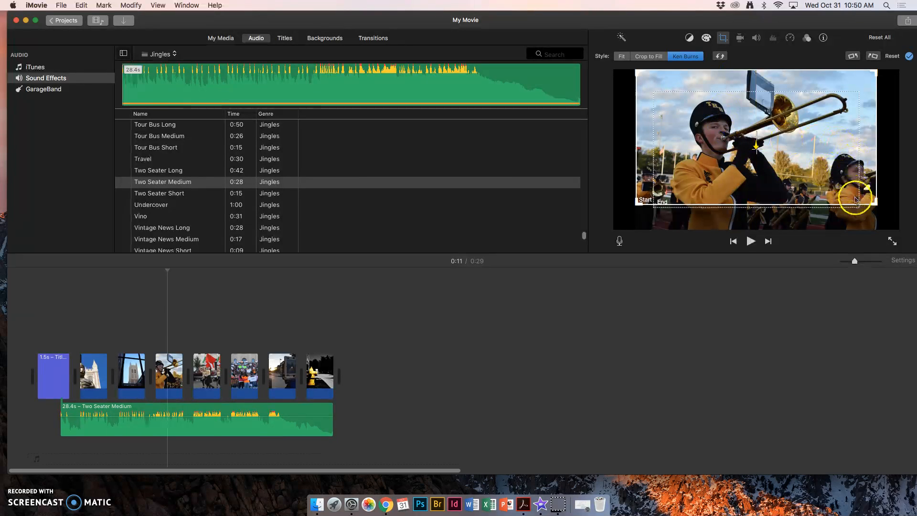
drag(858, 205, 796, 199)
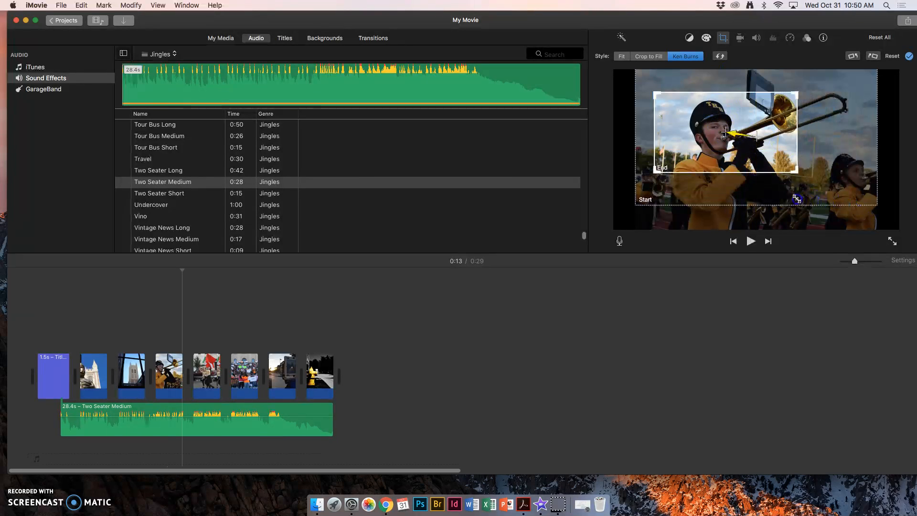
drag(752, 172, 773, 172)
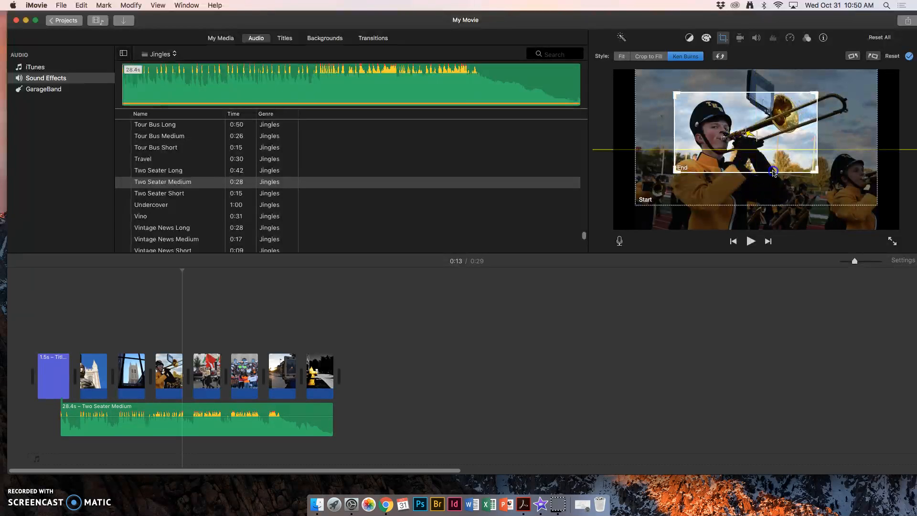
Play back the Ken Burns zoom on the trombone player's photo.
click(750, 241)
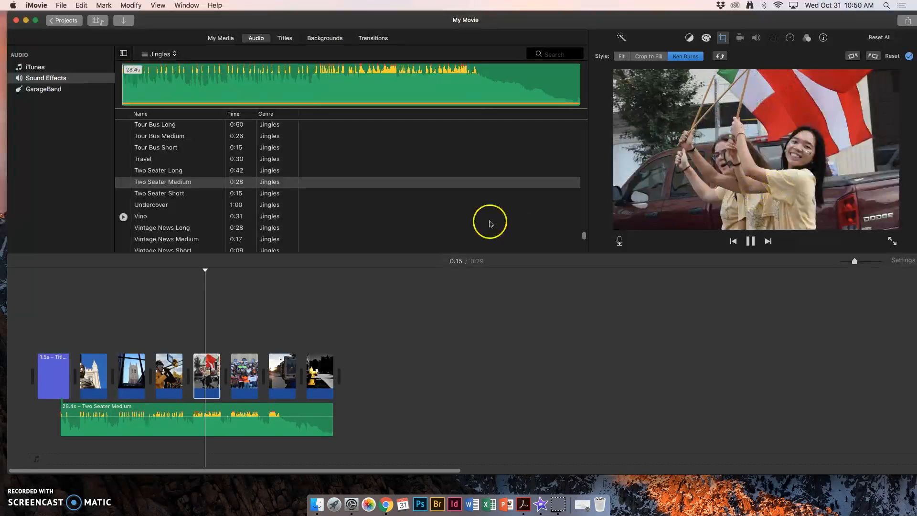
key(space)
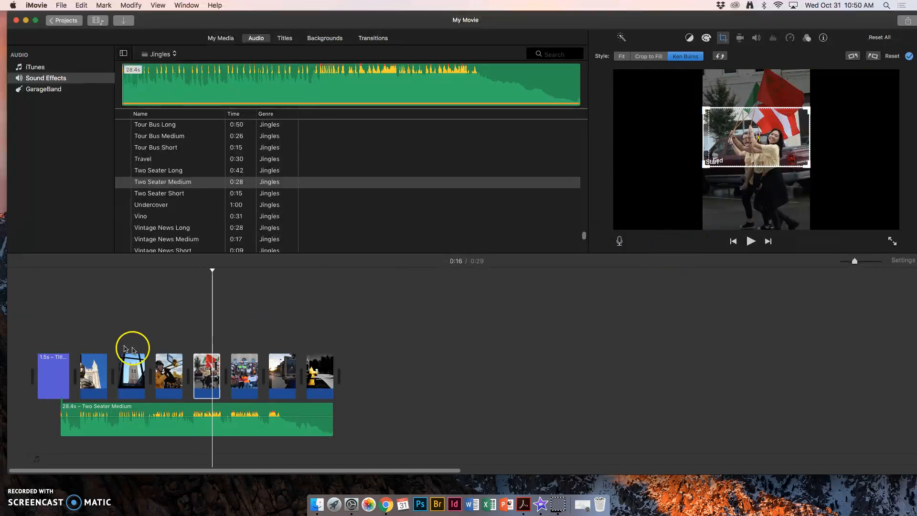
click(157, 354)
key(space)
click(159, 367)
click(750, 241)
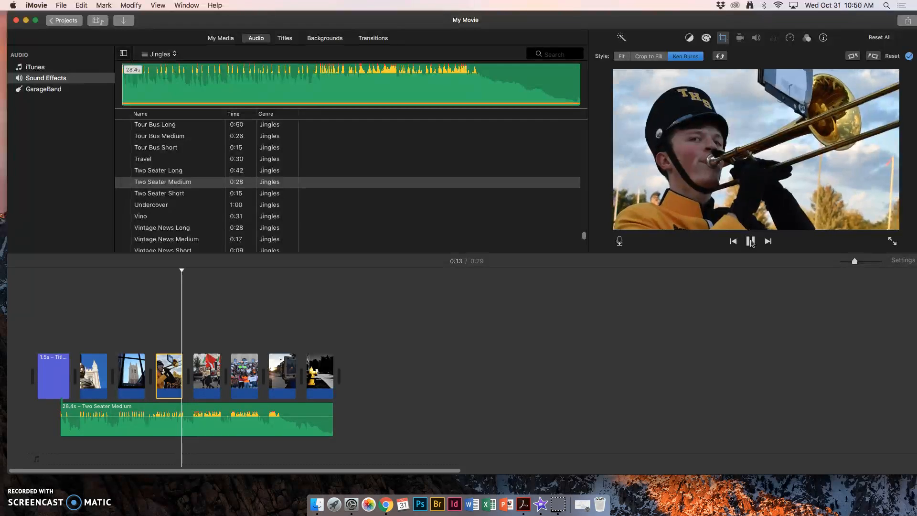
Set the flag photo's crop style to Fit and check the crop framing of the hydrant and camera photos.
click(204, 379)
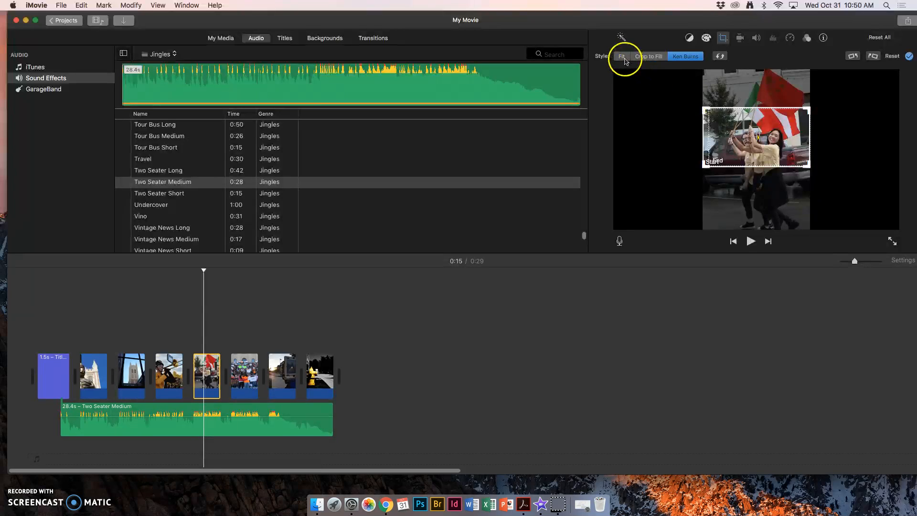
click(622, 57)
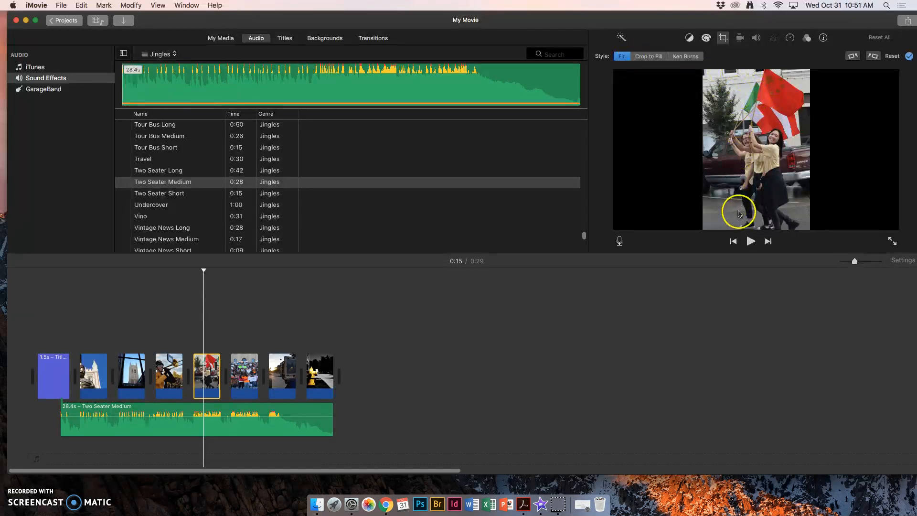
click(322, 371)
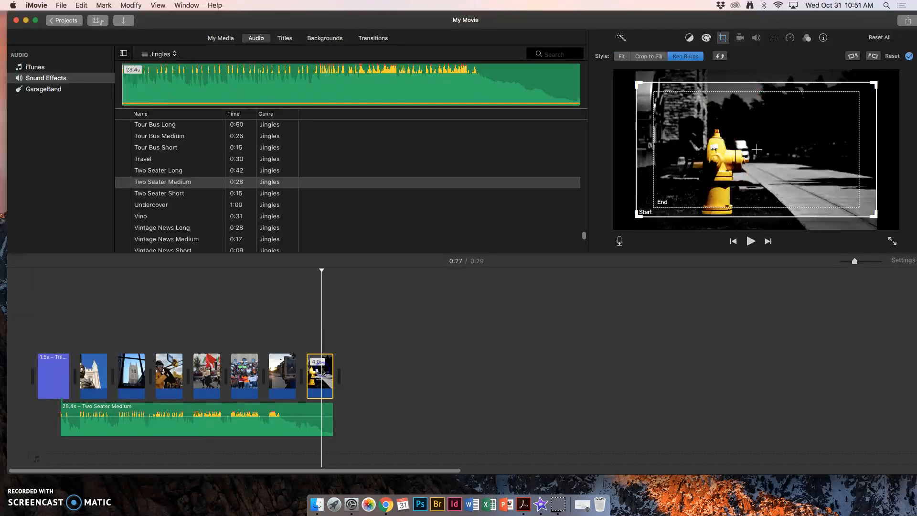
click(278, 382)
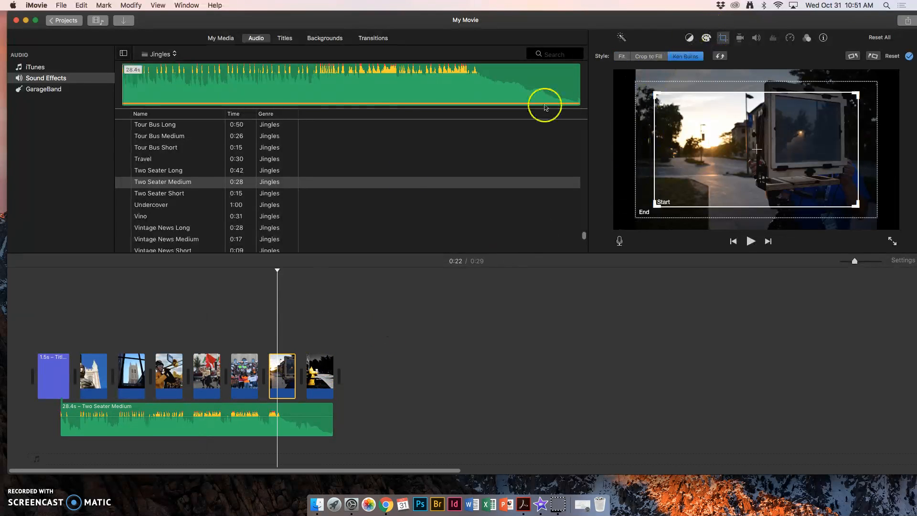
click(197, 377)
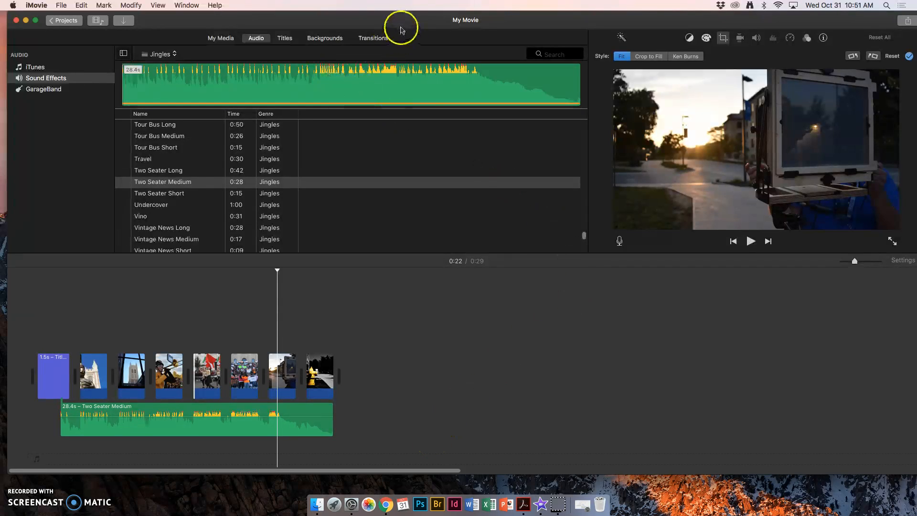
Reposition the movie window on the screen and start sharing the movie as a file.
drag(400, 26, 377, 26)
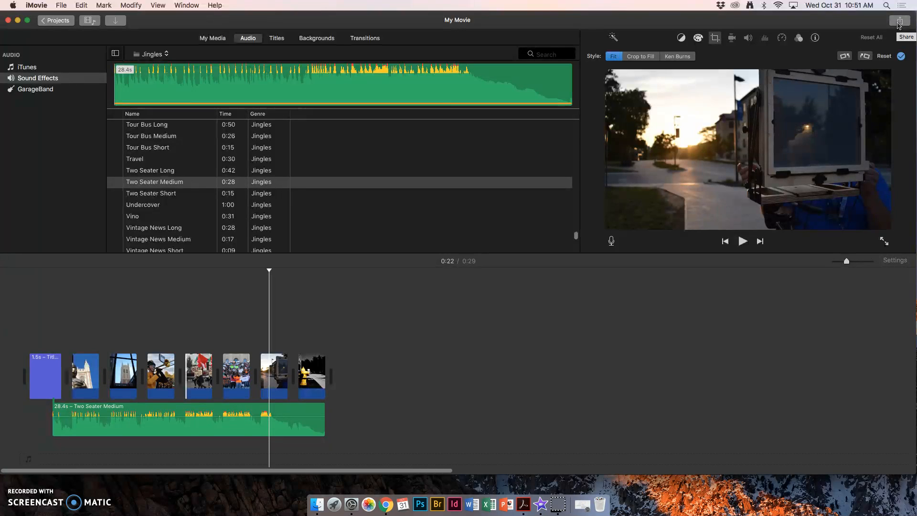
drag(851, 22, 846, 27)
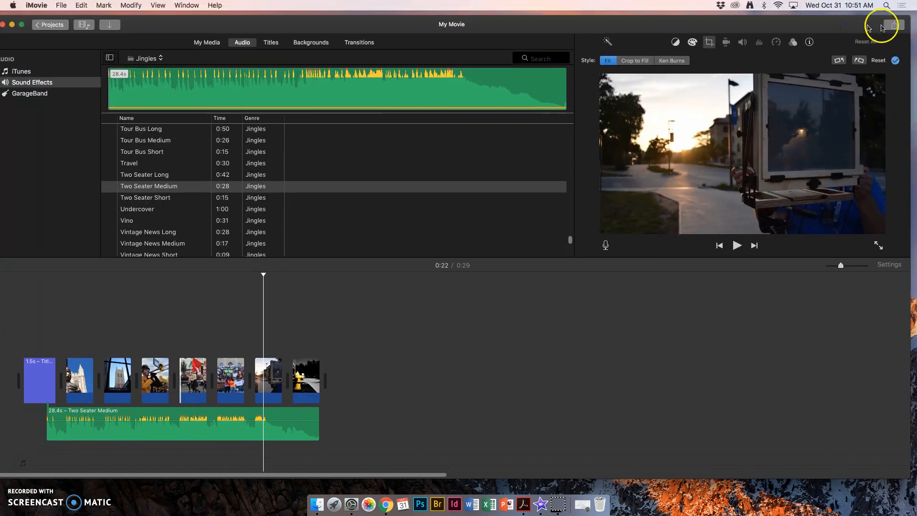
click(891, 26)
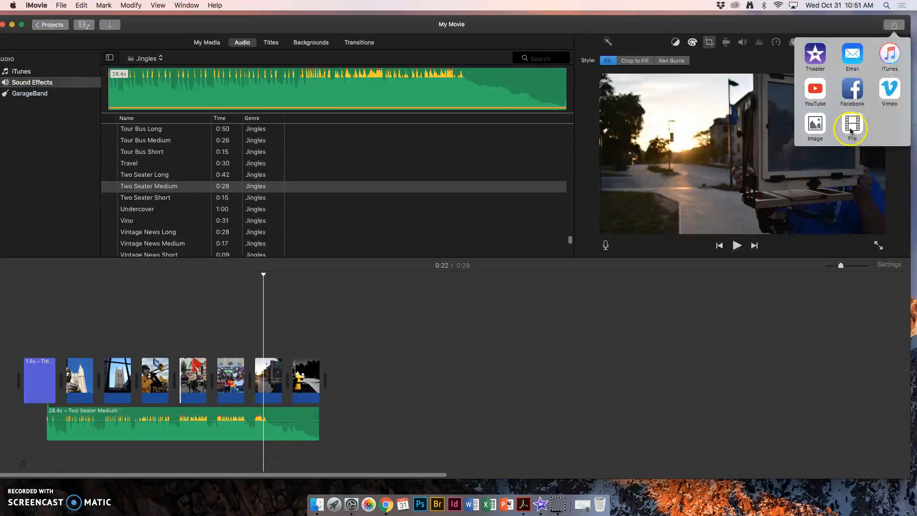
click(851, 128)
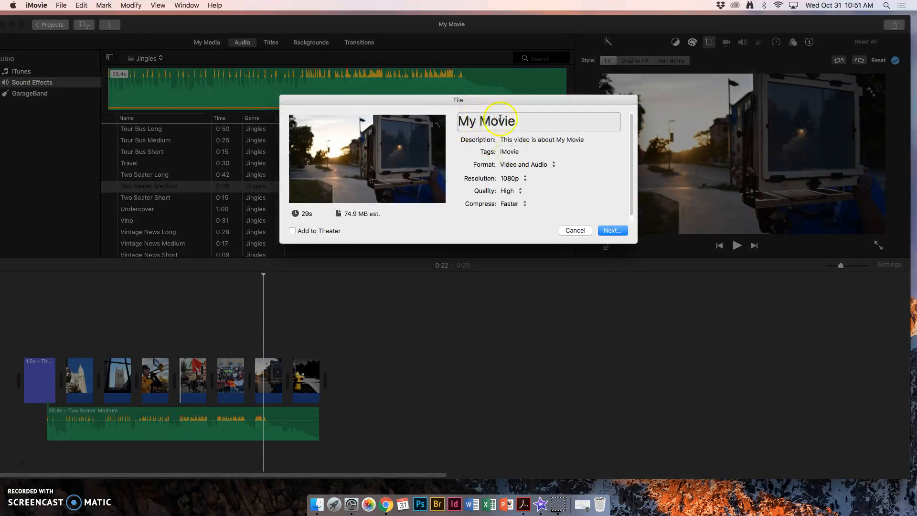
Title the exported movie with the owner's surname followed by "movie", include it in Theater, and proceed to the save settings.
drag(519, 121, 427, 118)
text(Hooper's)
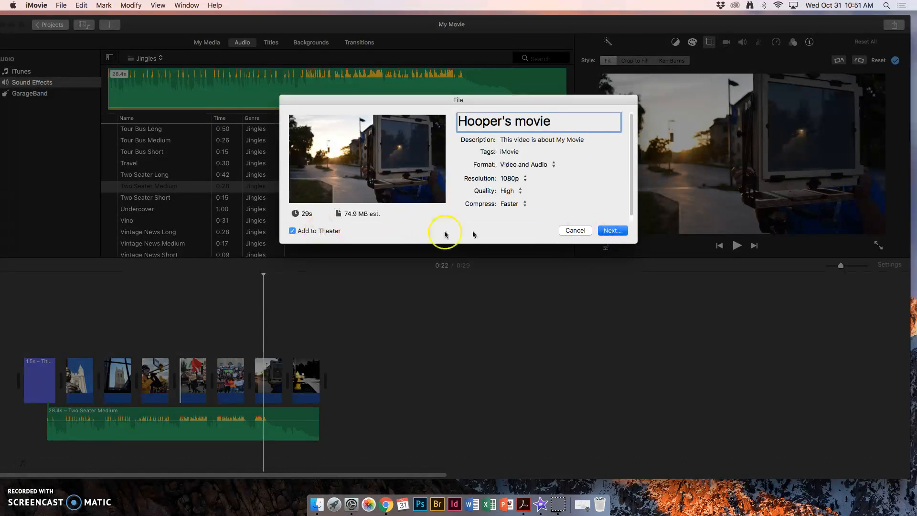
click(611, 232)
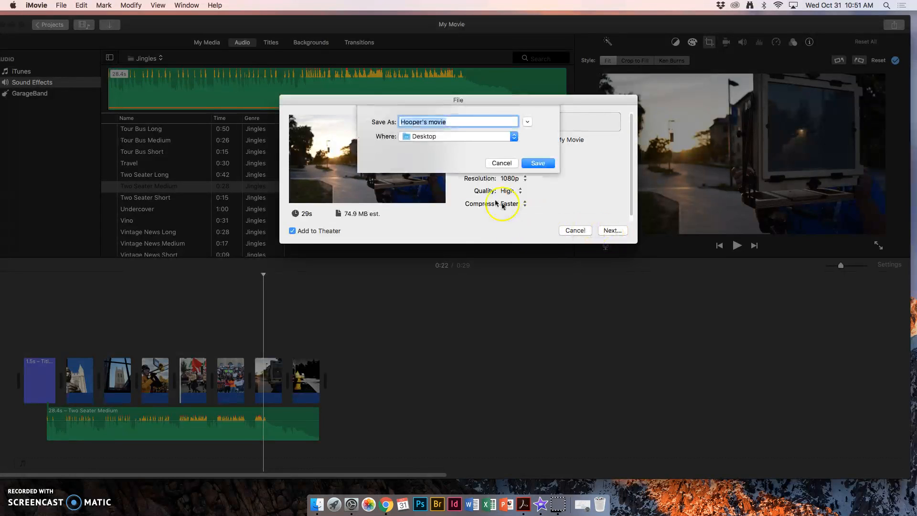
Expand the save location browser and choose the Digital photo 8 folder under ths > Journalism on the shared cl-mac-w server.
click(527, 124)
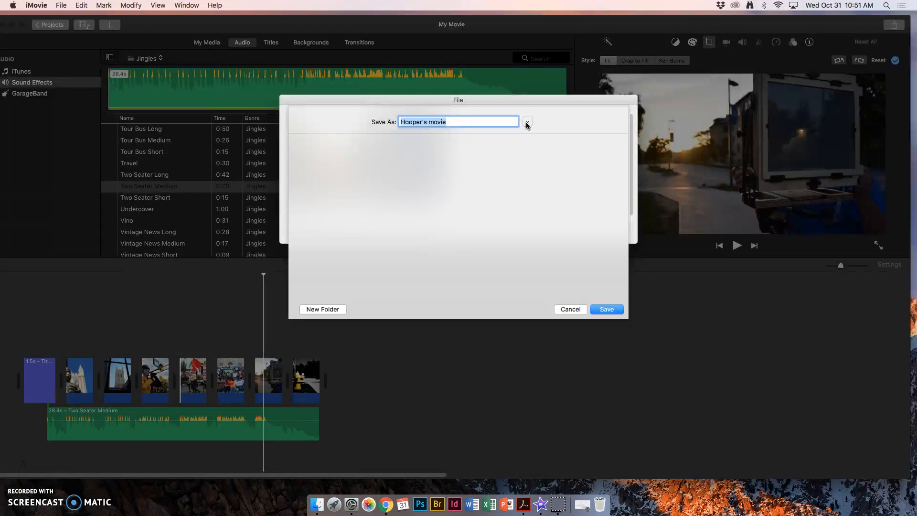
click(526, 123)
click(526, 124)
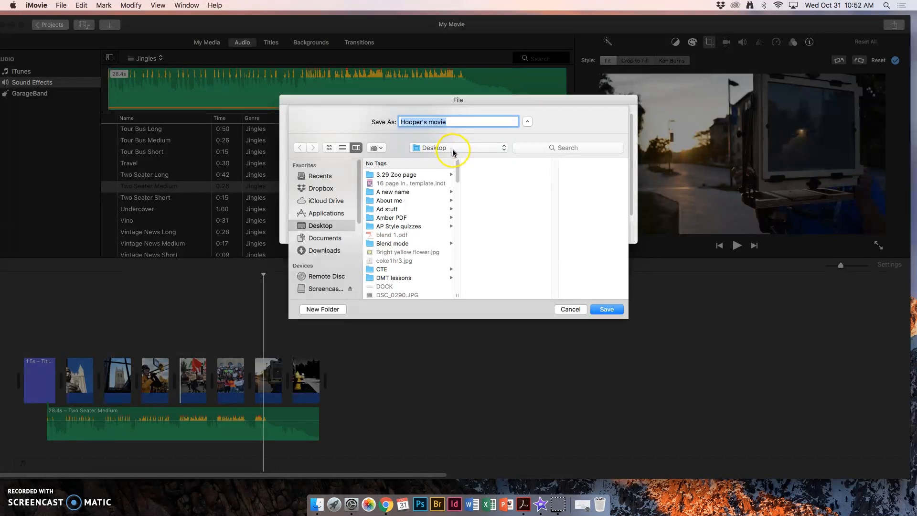
scroll(356, 171, down, 5)
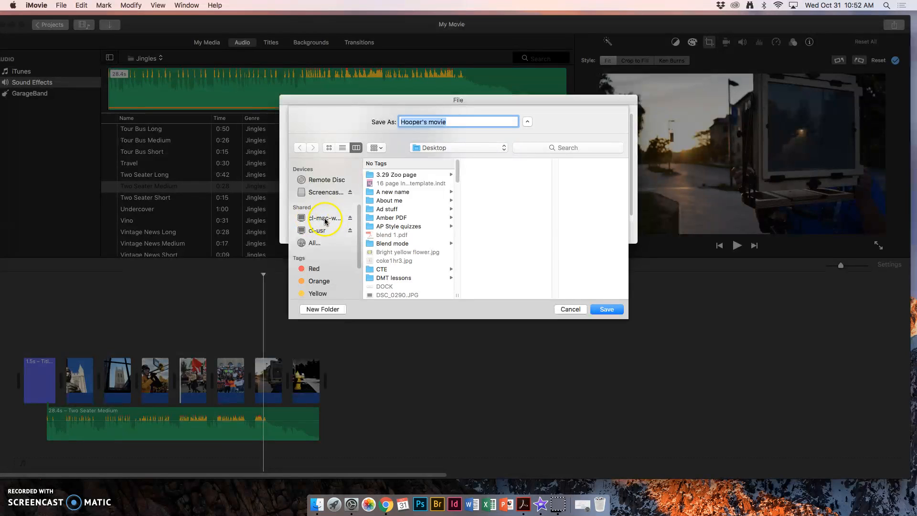
click(325, 219)
click(378, 271)
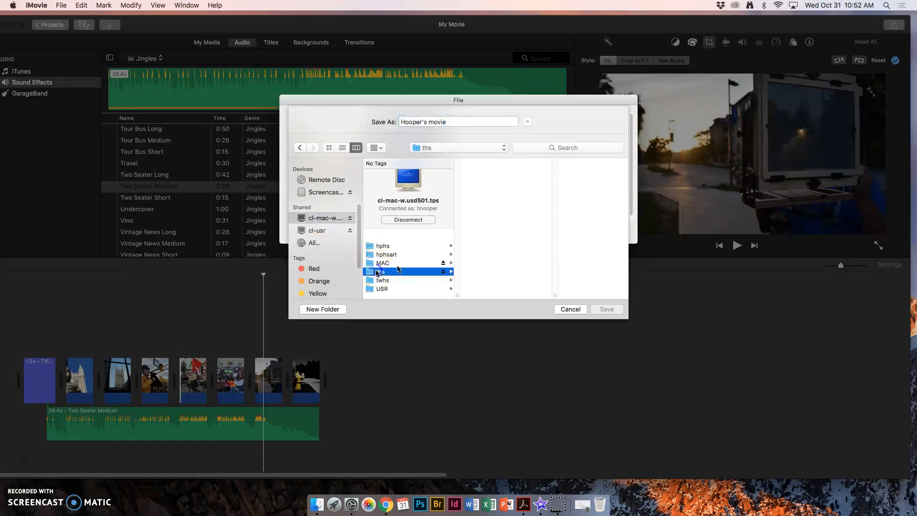
click(492, 174)
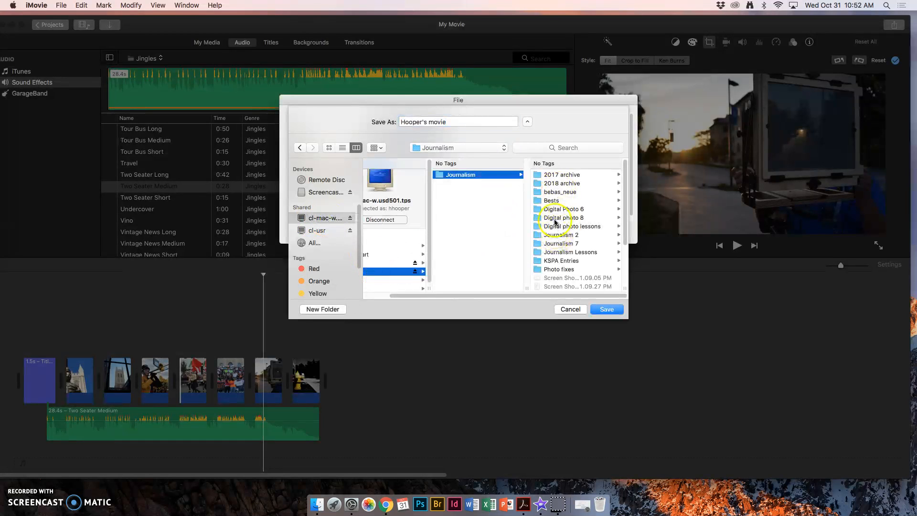
click(555, 219)
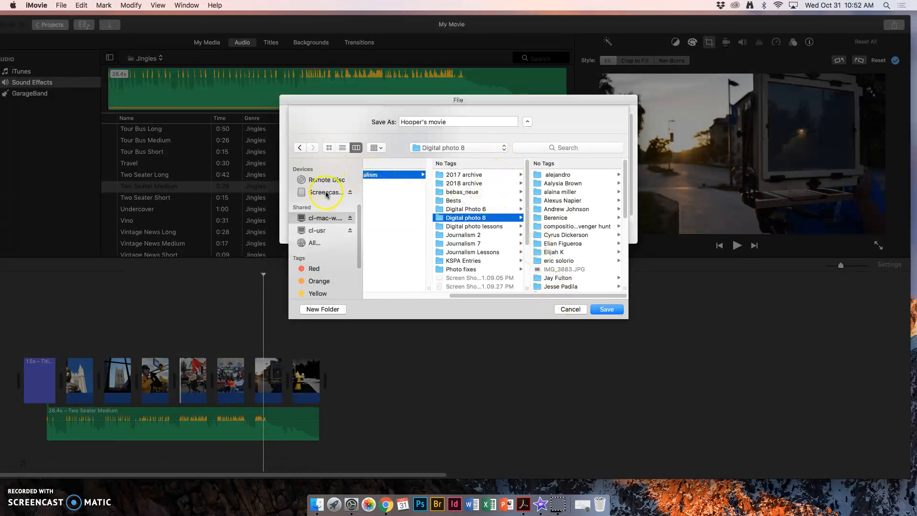
Choose the Desktop as the save location and save the exported movie file there.
scroll(329, 215, up, 5)
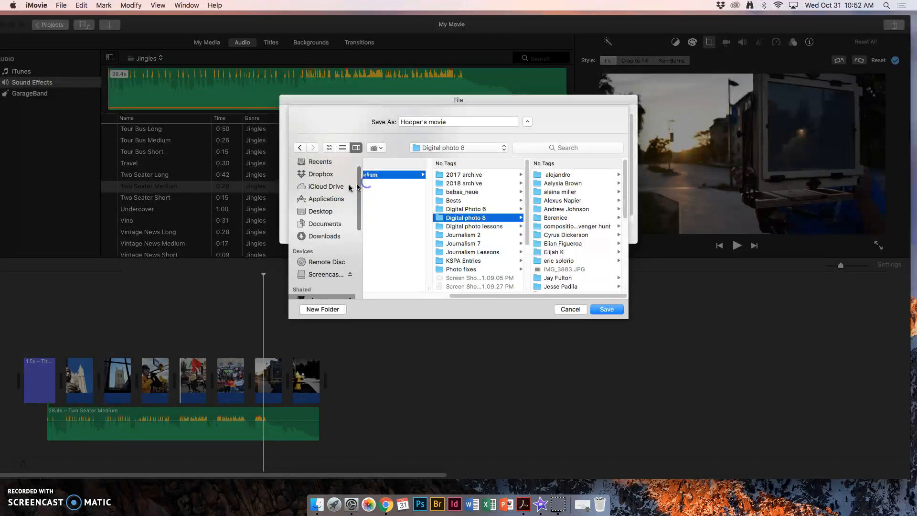
click(327, 213)
click(603, 309)
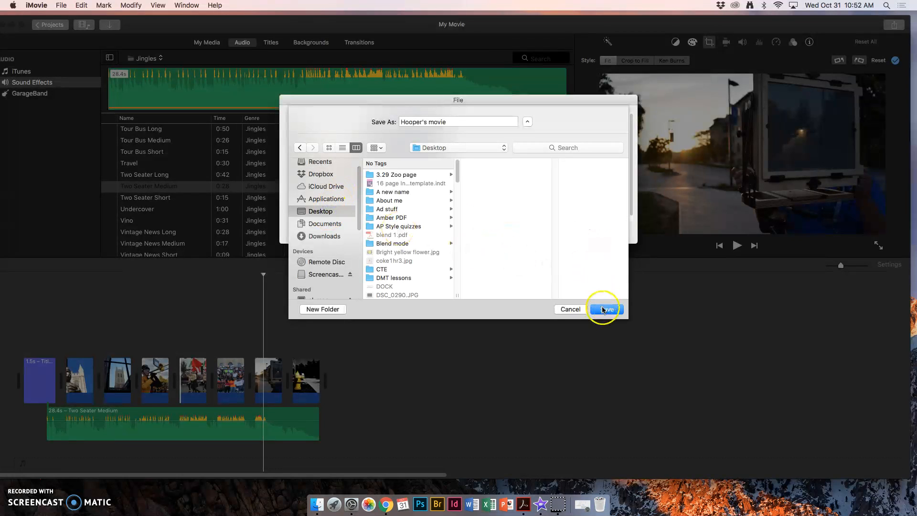